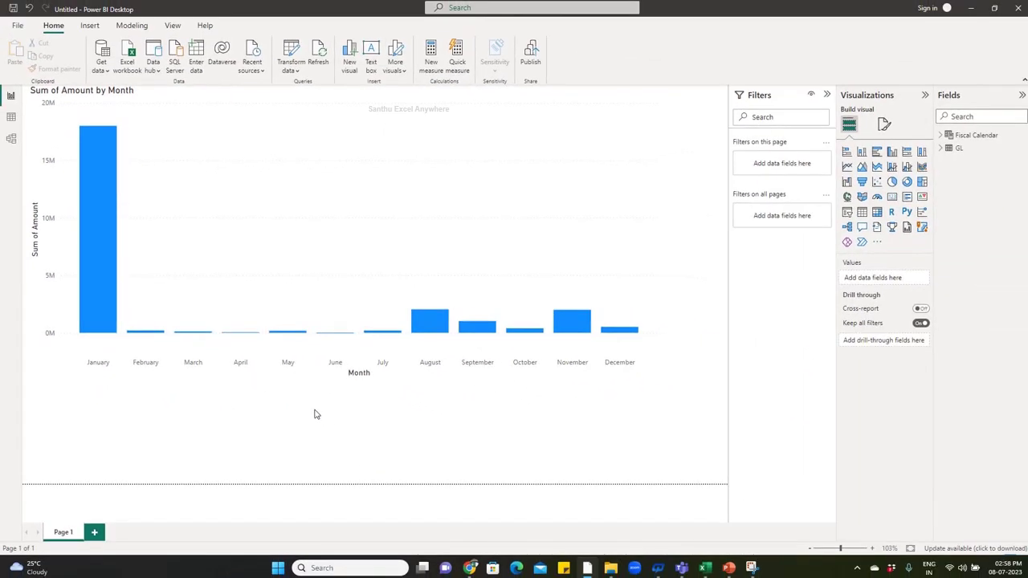
Select the Fiscal Calendar table to display its CALENDARAUTO(3) formula.
click(970, 136)
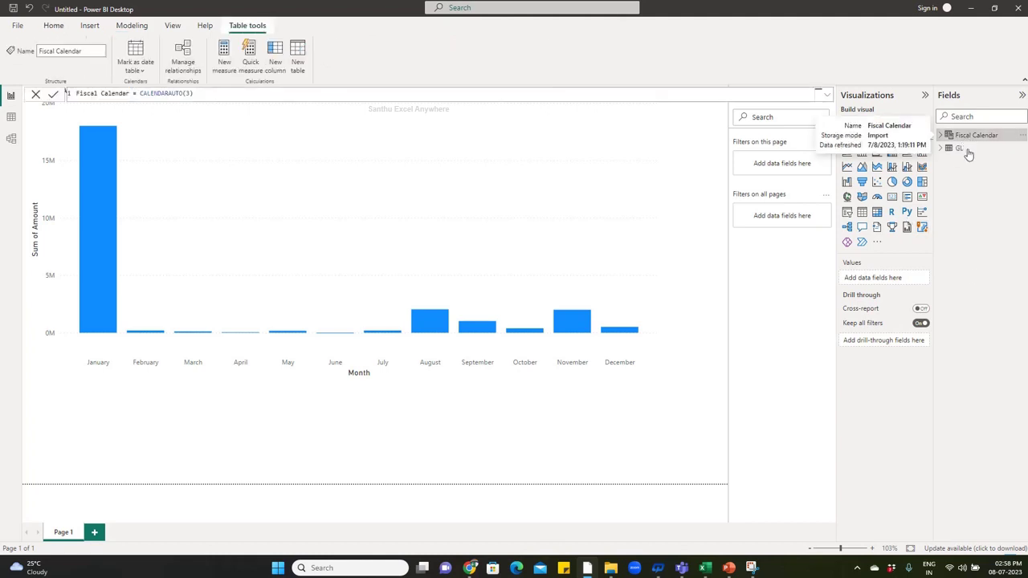
In Table view, filter the Fiscal Calendar Date column to 01-04-2017 and 02-04-2017.
click(11, 117)
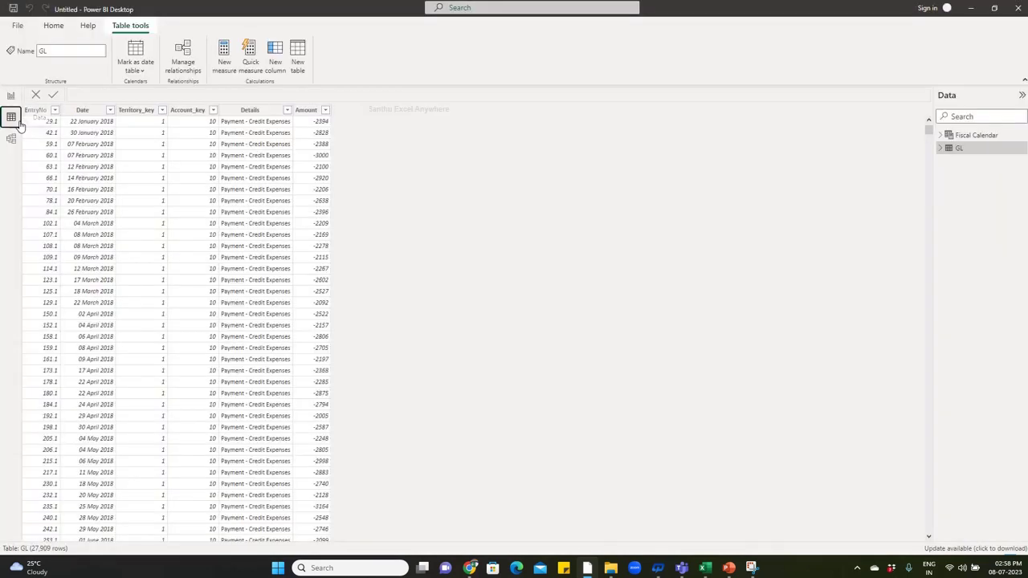
click(976, 136)
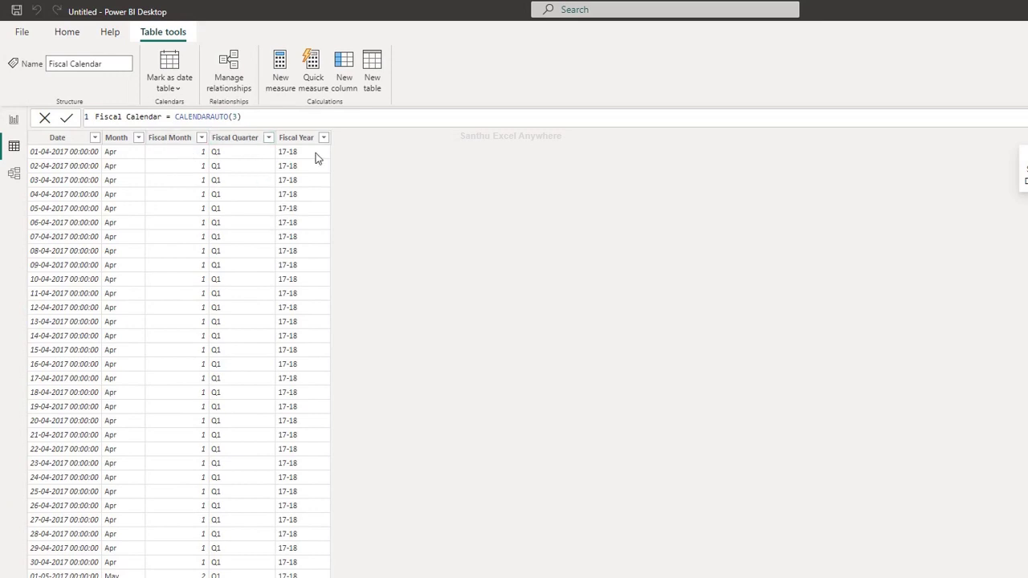
click(95, 137)
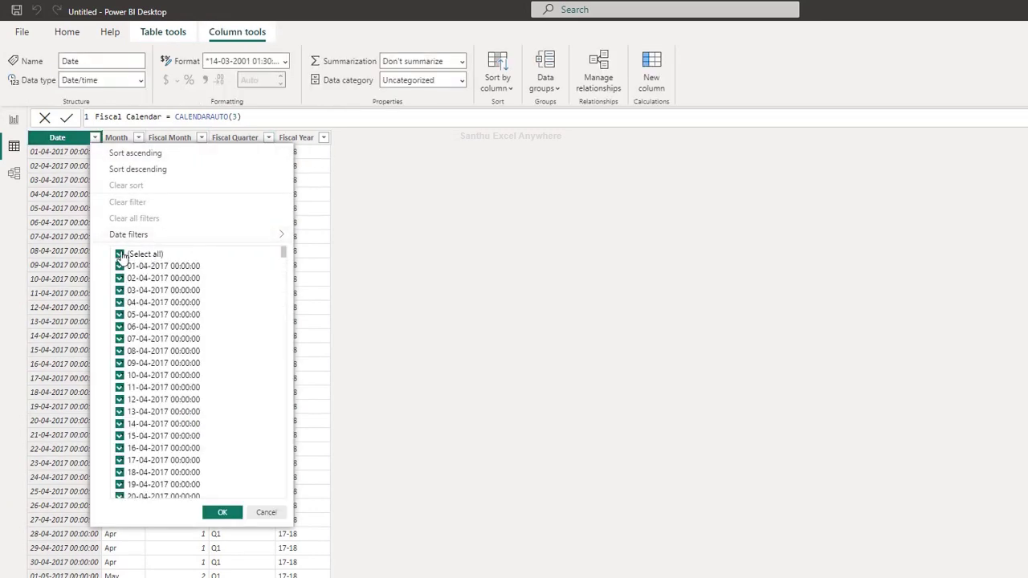
click(120, 254)
click(119, 266)
click(120, 278)
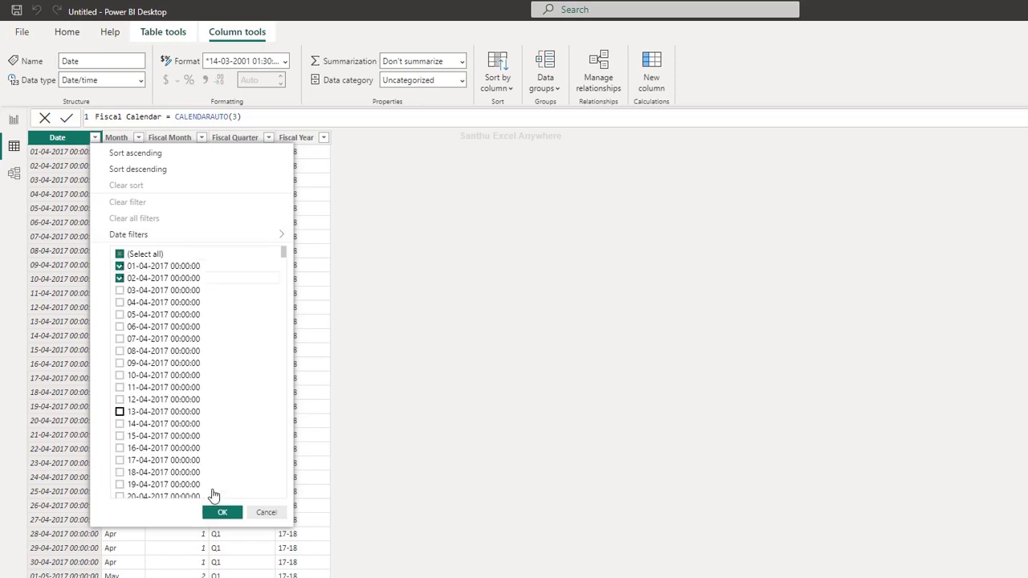
click(222, 512)
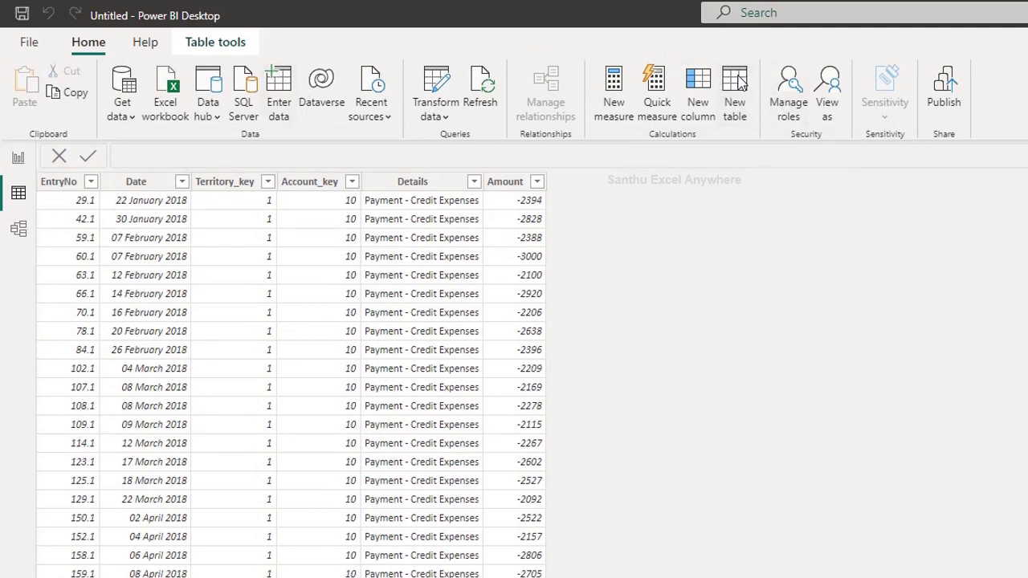
Create a new calculated table 'Fiscal Calendar' = CALENDARAUTO(1).
click(737, 84)
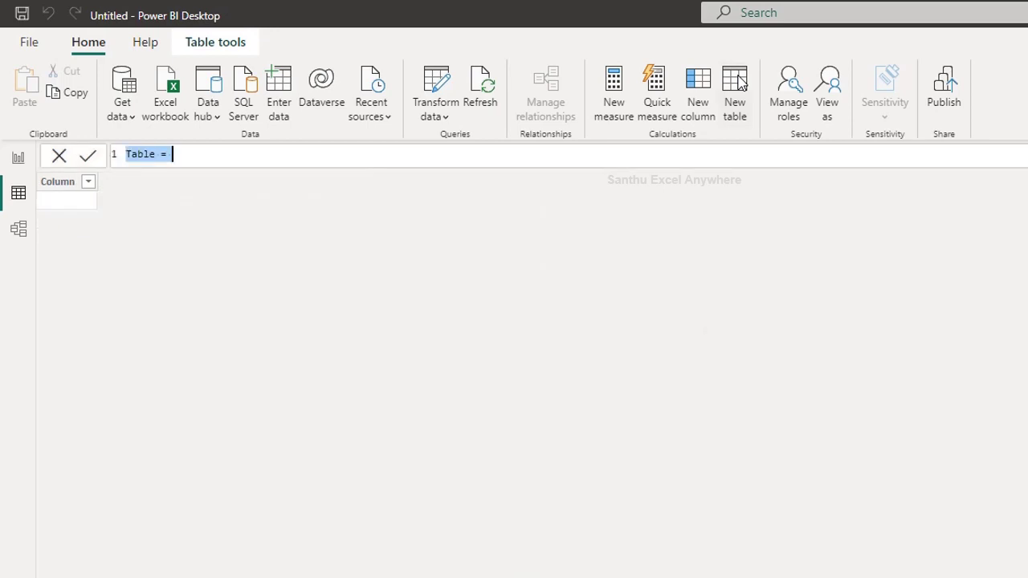
double_click(137, 157)
text(Fiscal )
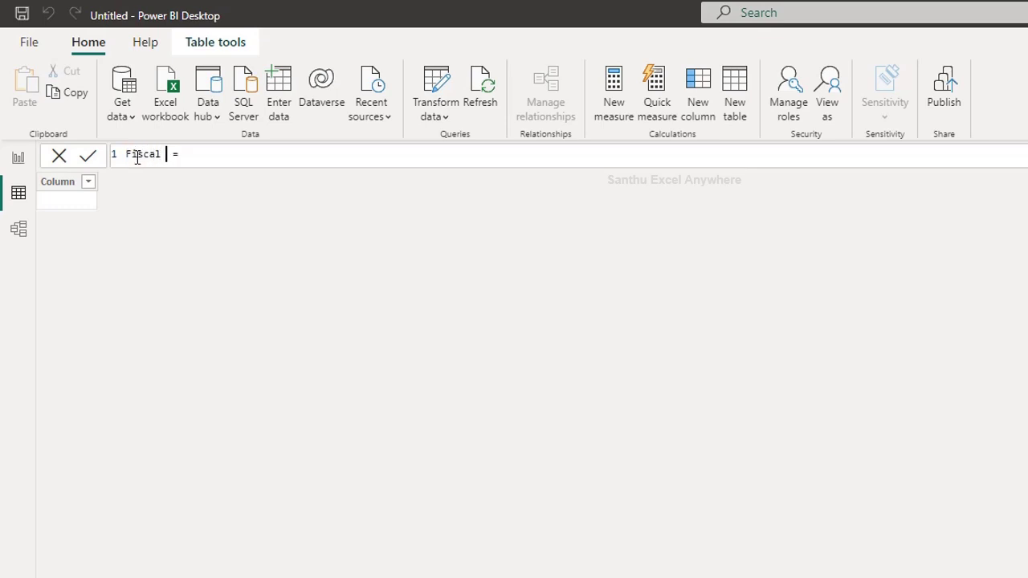
text(Calendar)
key(shift+Return)
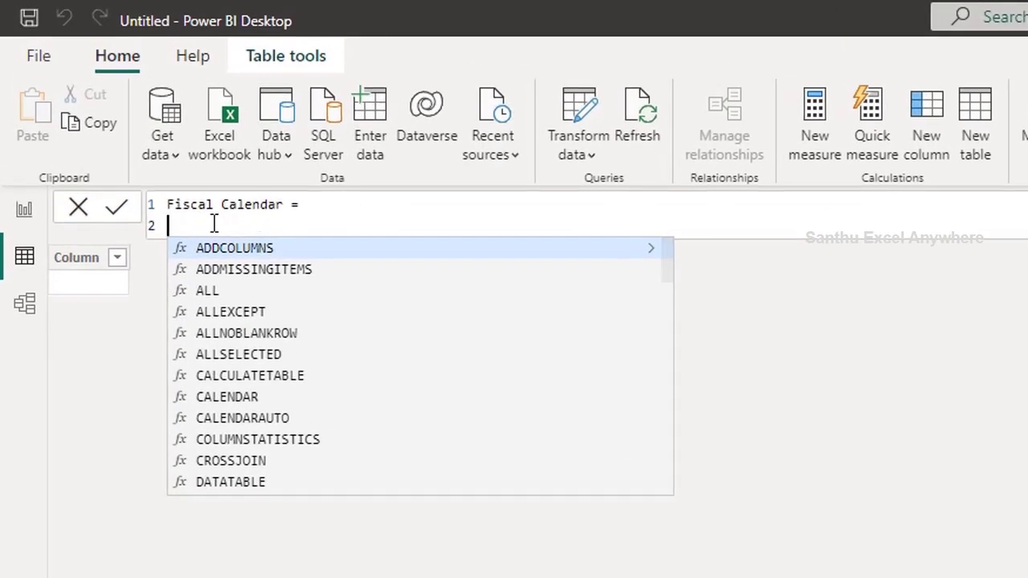
text(C)
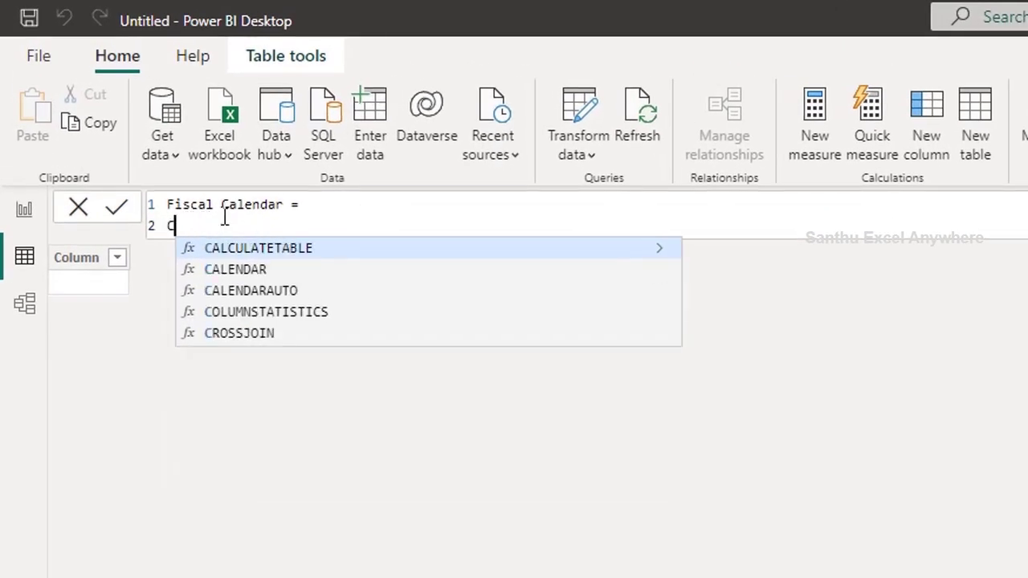
text(ale)
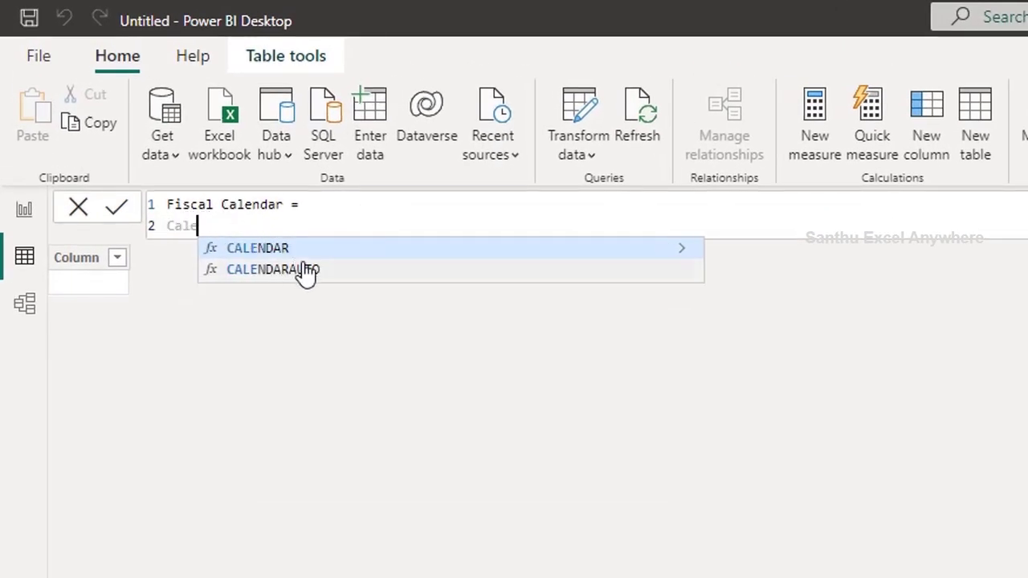
click(303, 271)
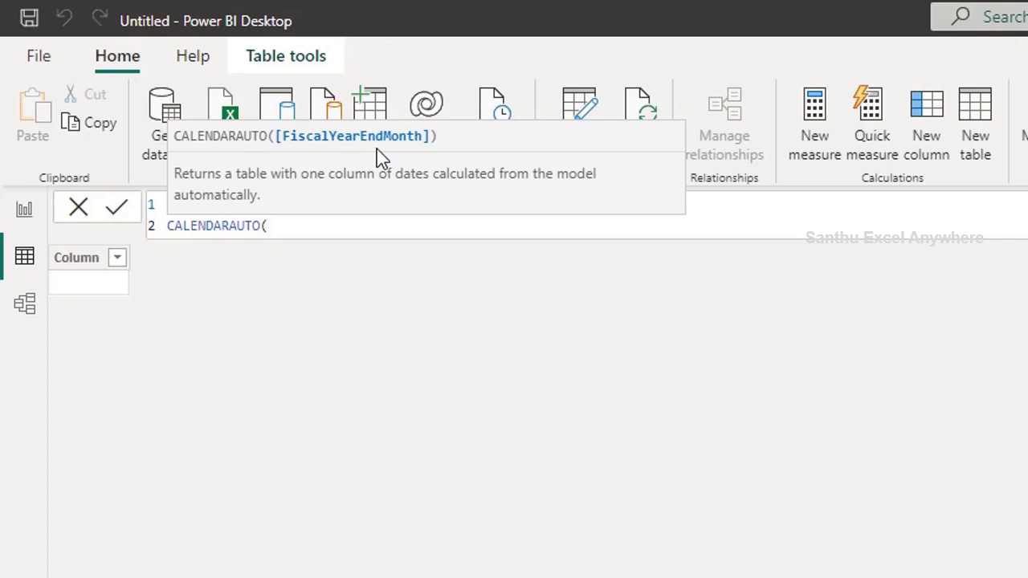
text(1)
text())
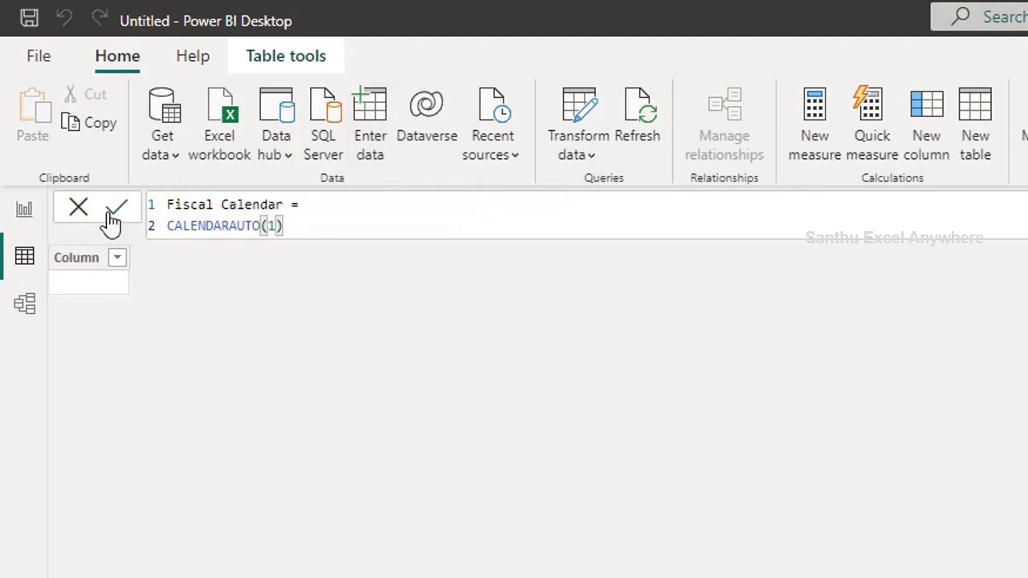
click(114, 210)
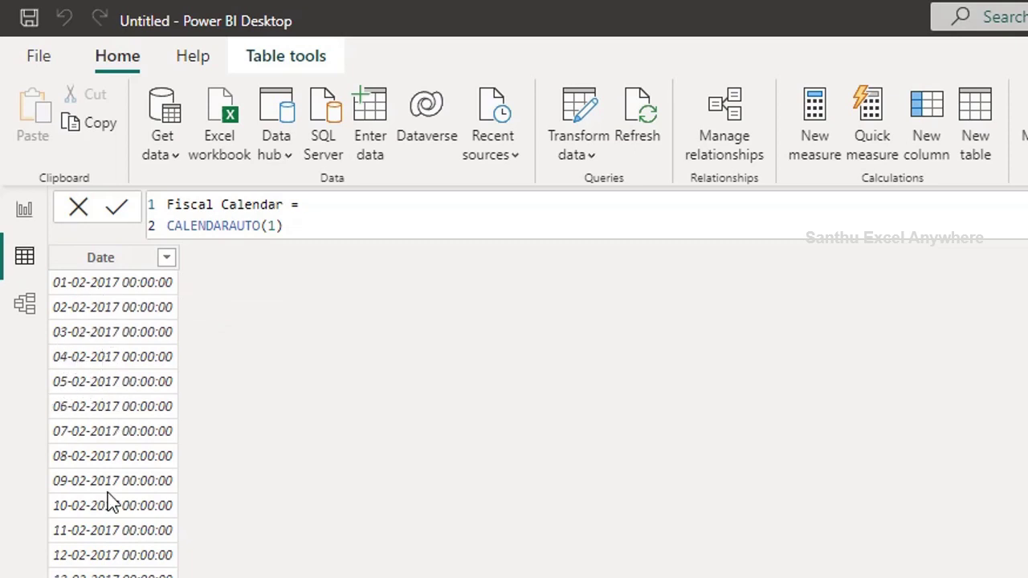
Change the CALENDARAUTO argument from 1 to 3 and commit the formula.
double_click(273, 226)
key(BackSpace)
text(3)
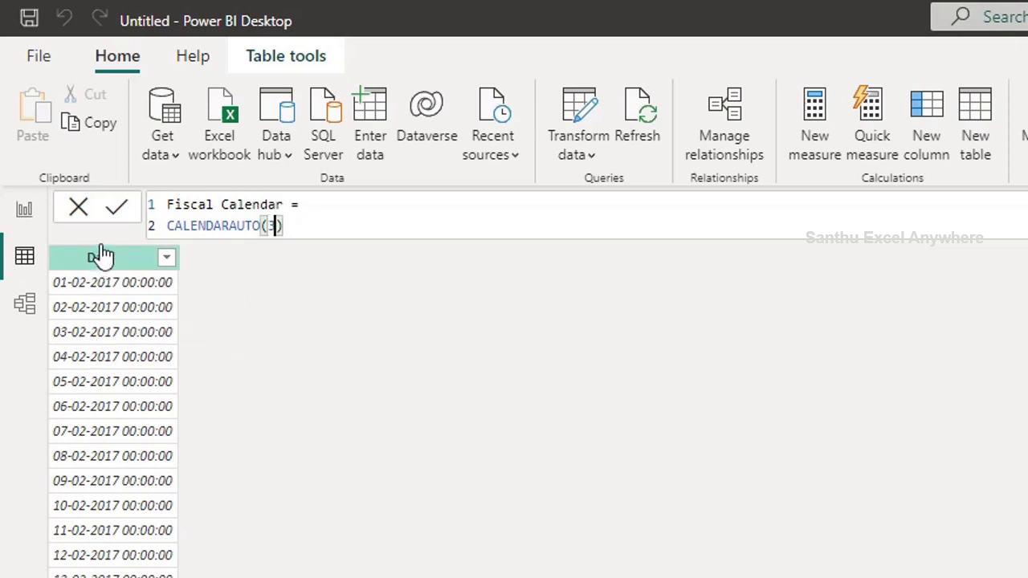
click(115, 209)
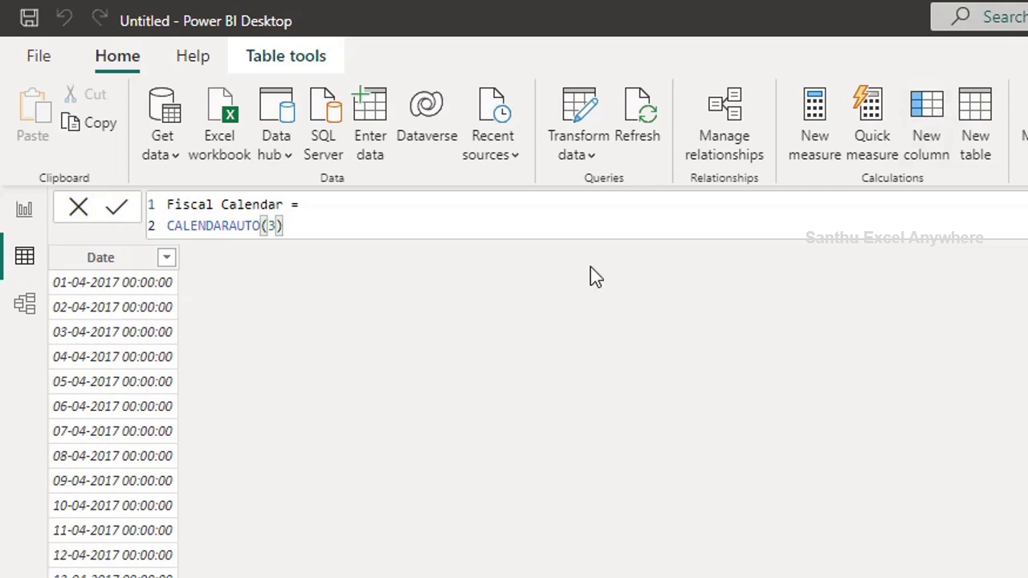
Add a Month column = FORMAT('Fiscal Calendar'[Date],"mmm").
click(932, 121)
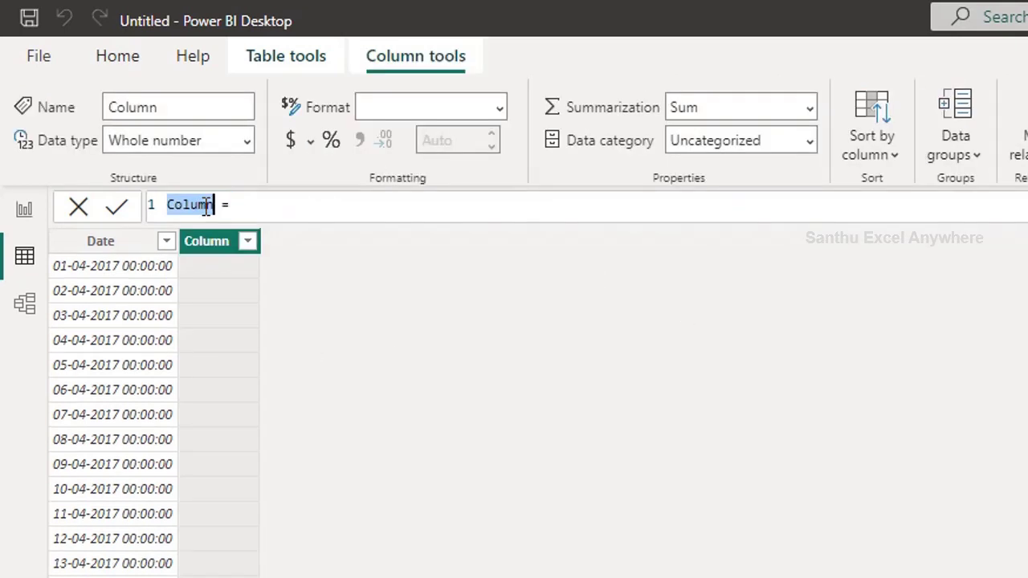
text(Month = For)
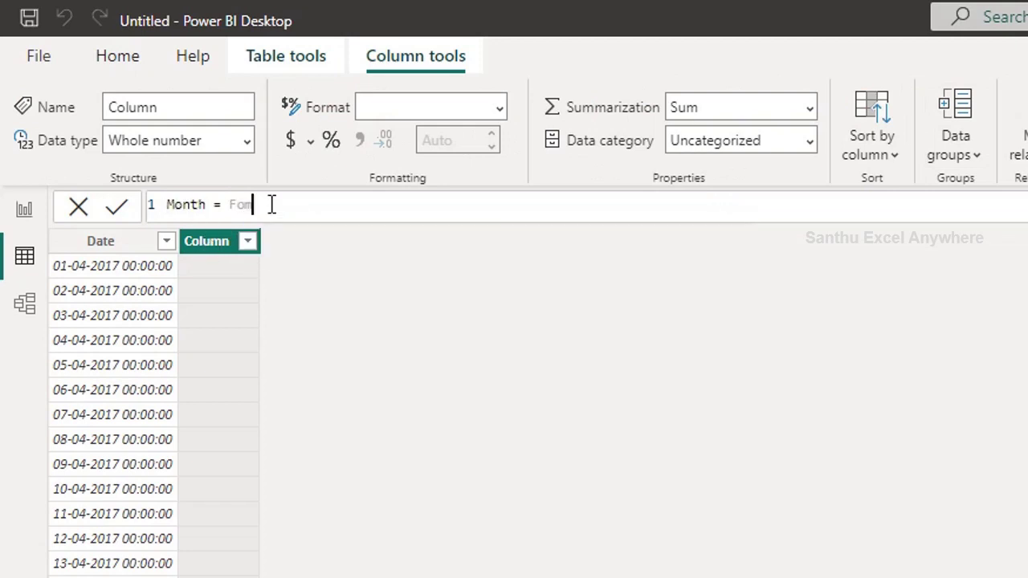
text(m)
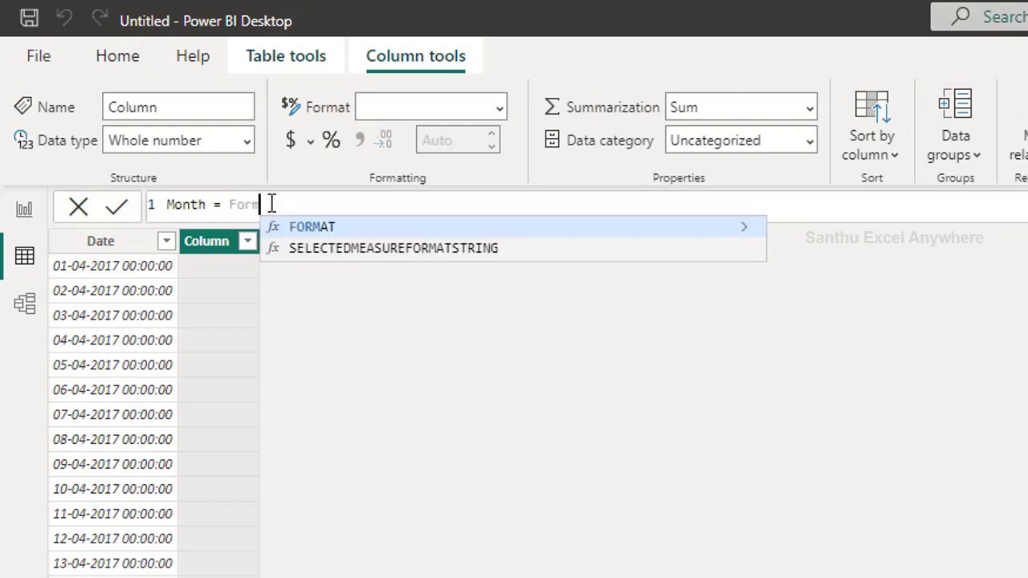
click(321, 228)
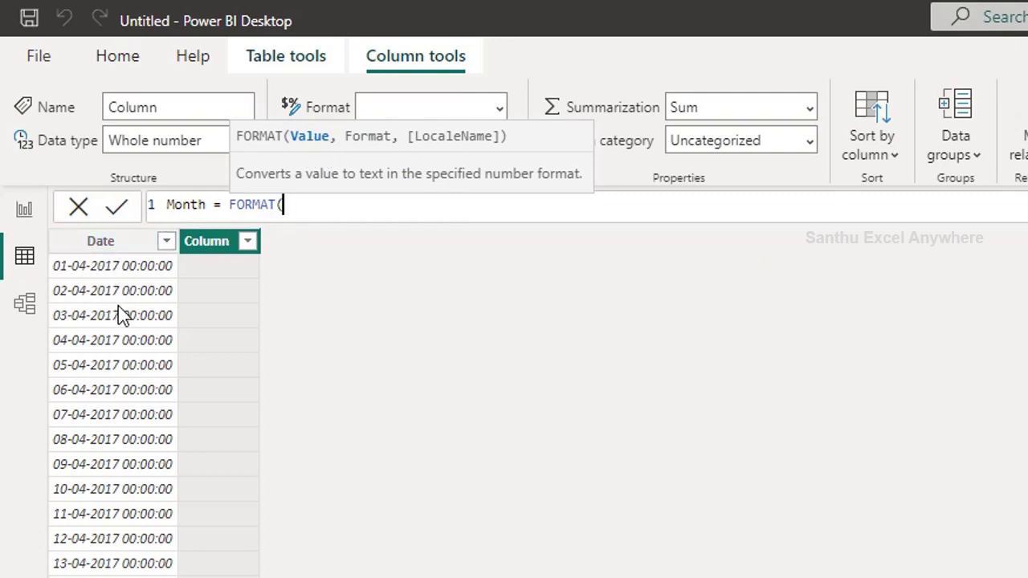
text(Date)
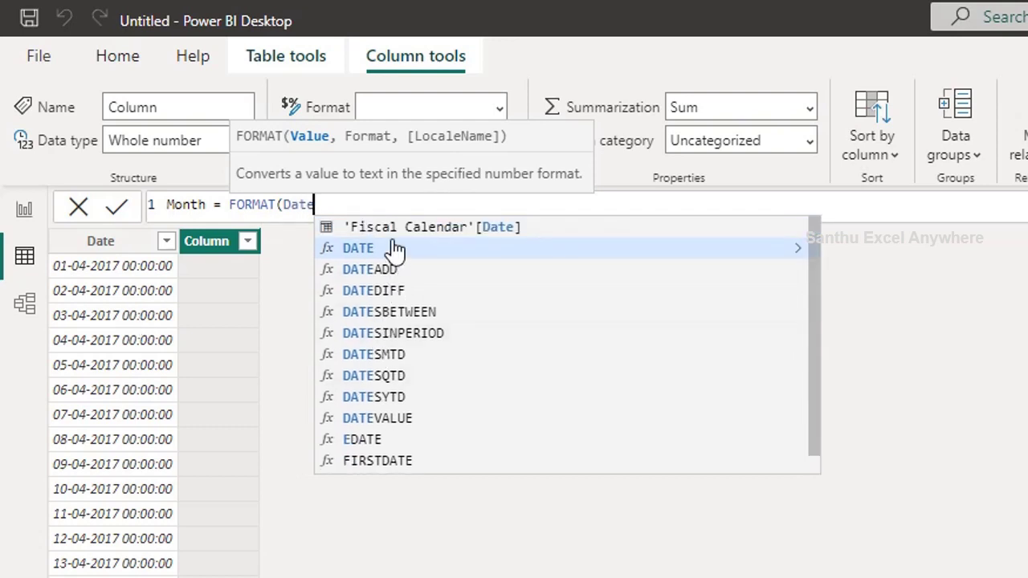
click(398, 228)
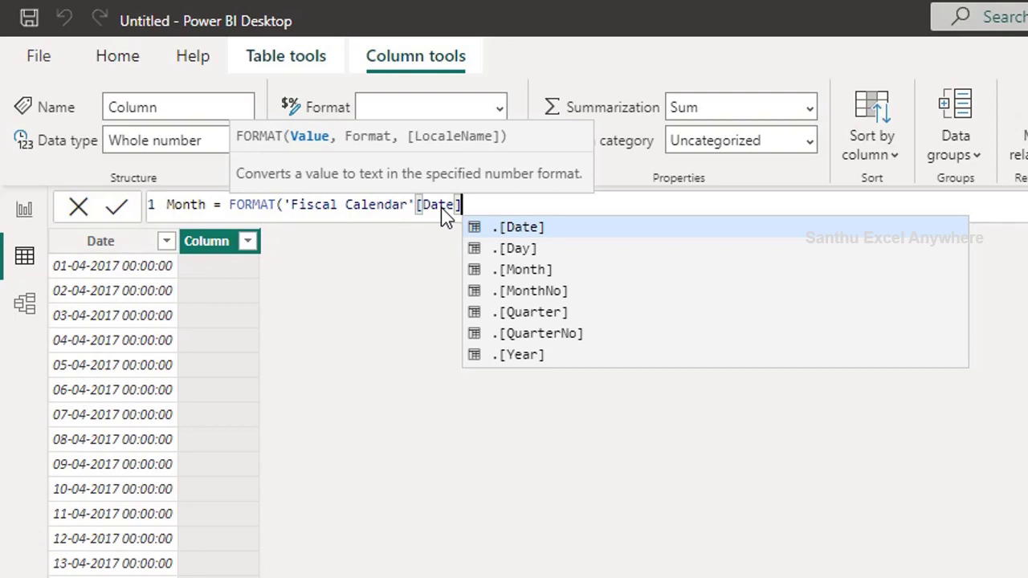
text(,")
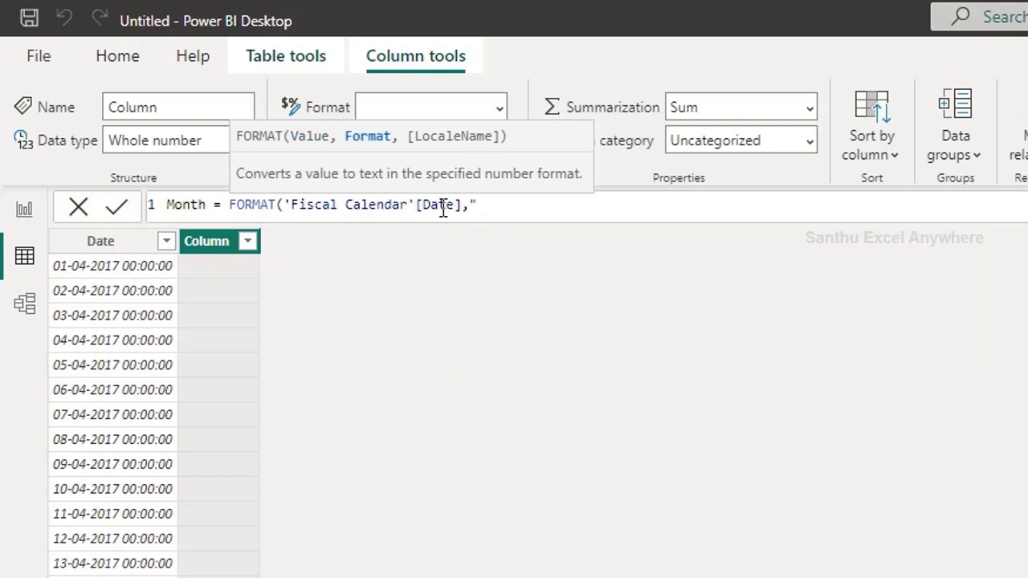
text(mmm)
text("))
click(117, 208)
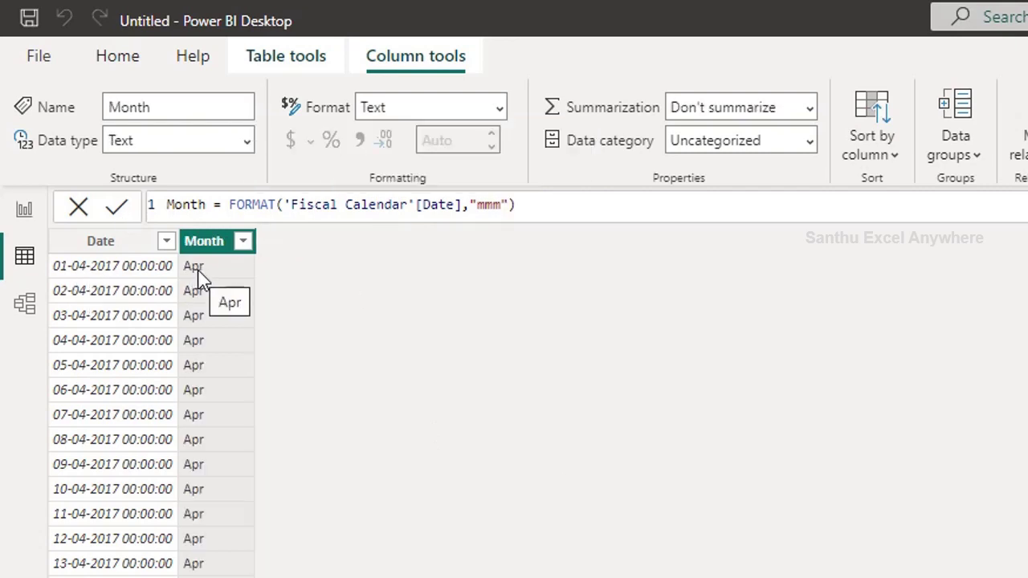
Change the Month format string to "mmmm" so full month names appear.
click(503, 206)
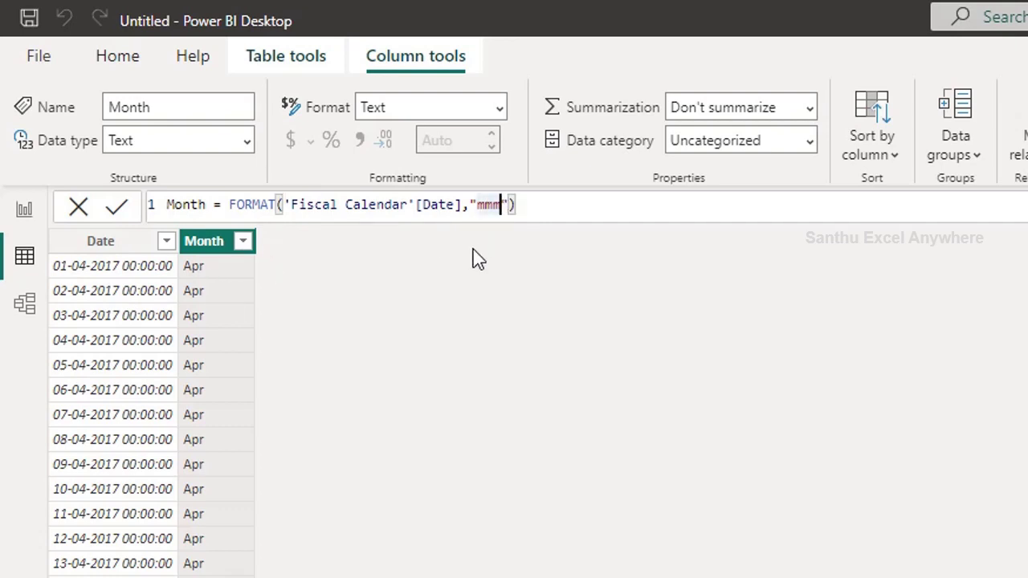
text(m)
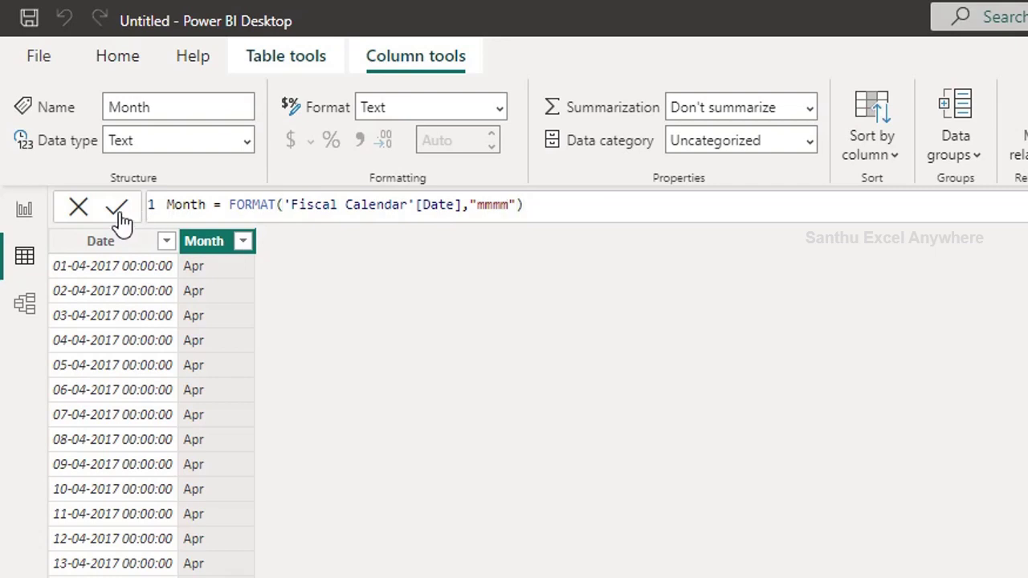
click(119, 213)
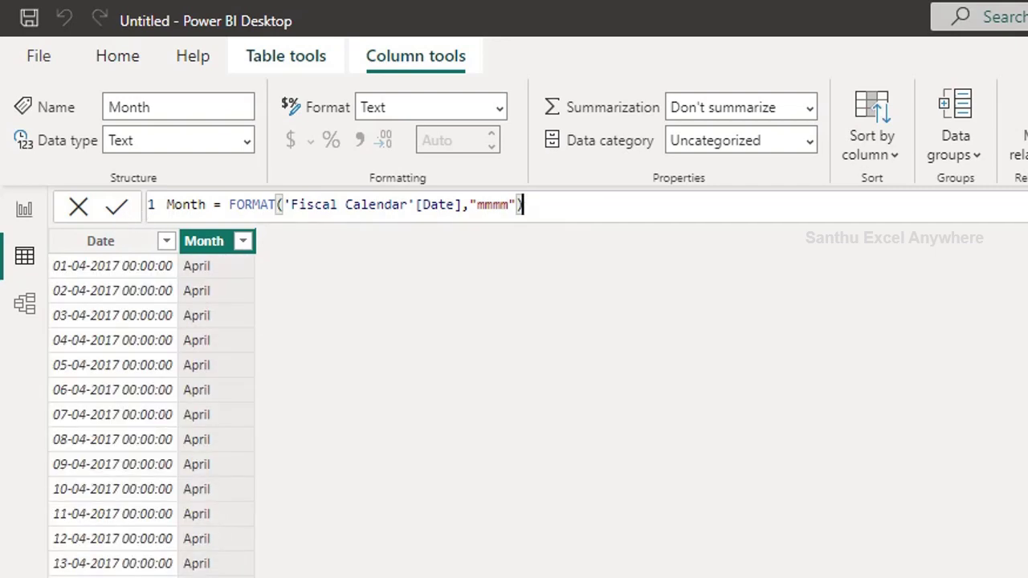
scroll(230, 482, down, 7)
scroll(229, 501, up, 7)
Add a Fiscal Month column = EDATE('Fiscal Calendar'[Date],0).
click(1024, 129)
drag(169, 204, 214, 204)
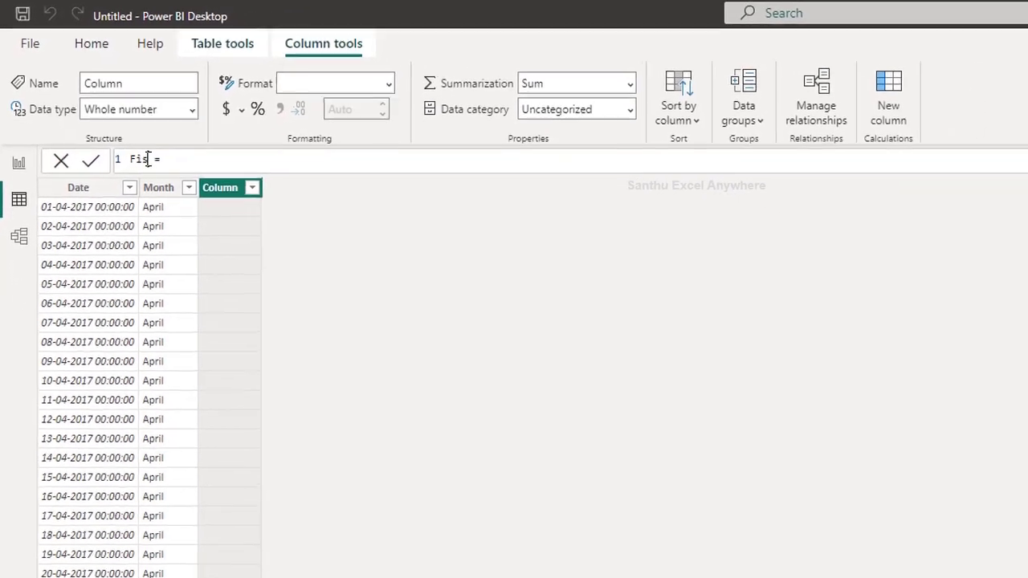
text(Fiscal Mo)
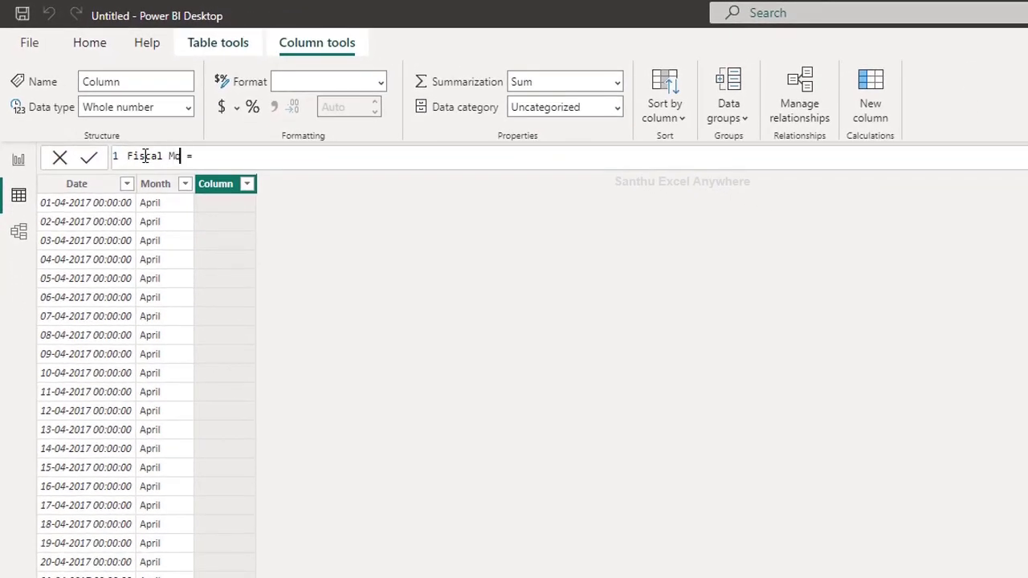
text(nth)
click(233, 156)
text(Edate)
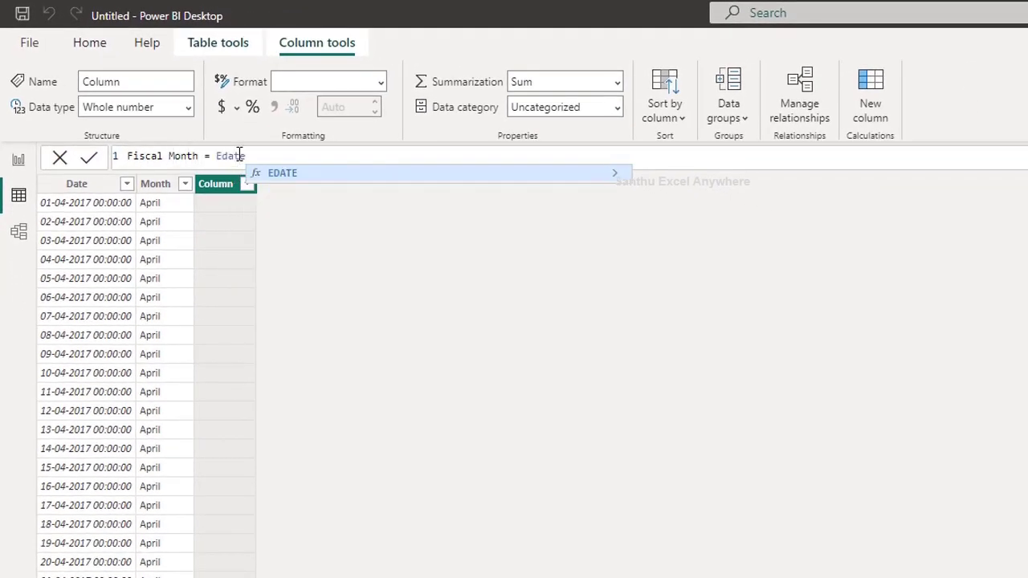
text(()
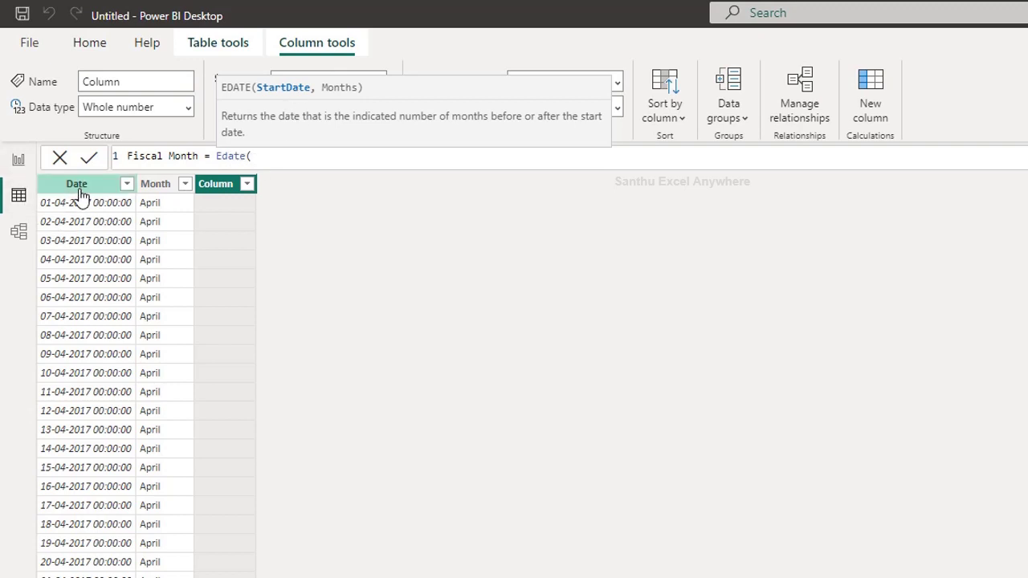
text(Date)
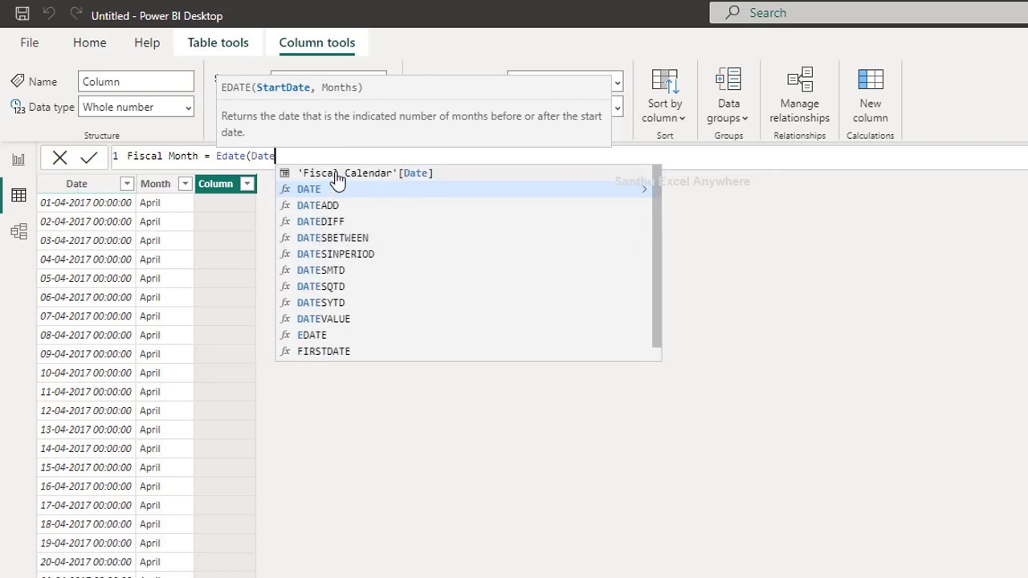
click(337, 174)
text(,0))
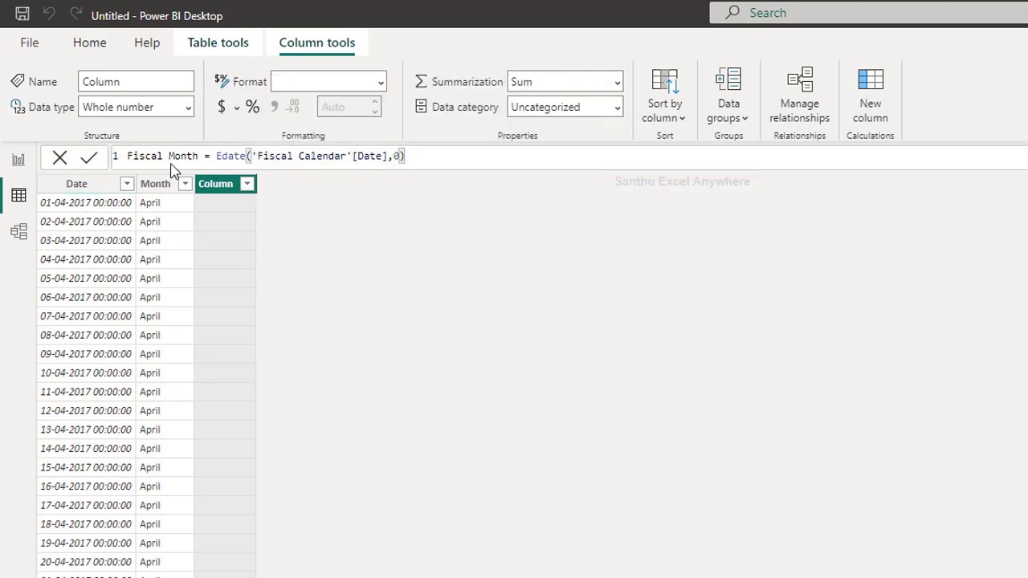
click(88, 161)
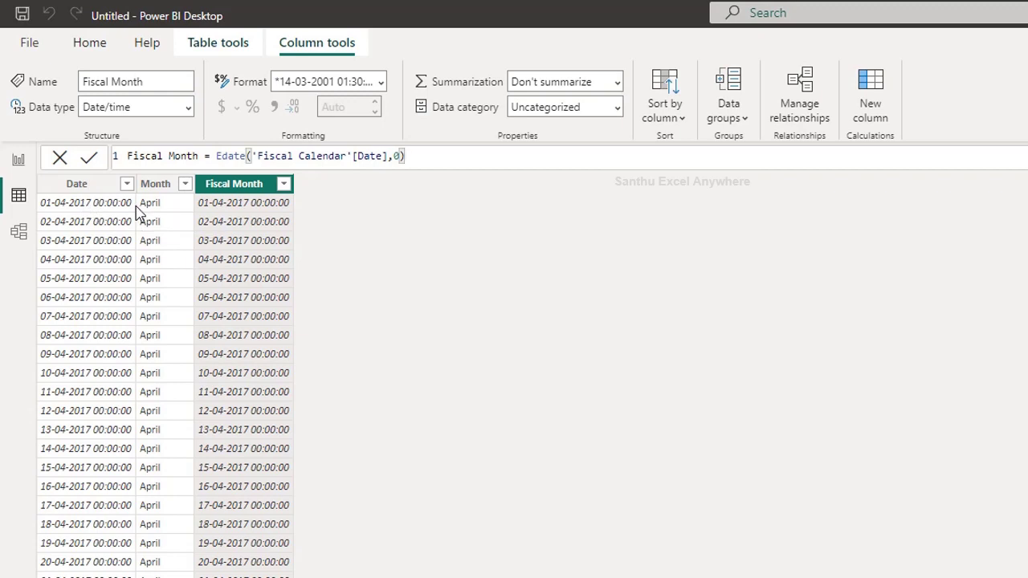
Change the EDATE offset to -3 and wrap it in MONTH().
key(BackSpace)
text(-3)
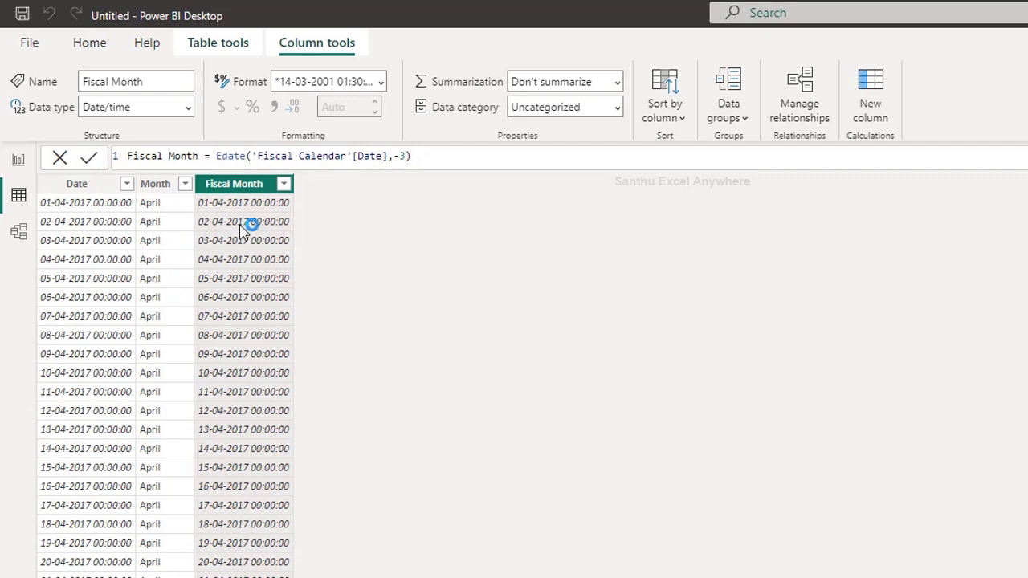
key(Return)
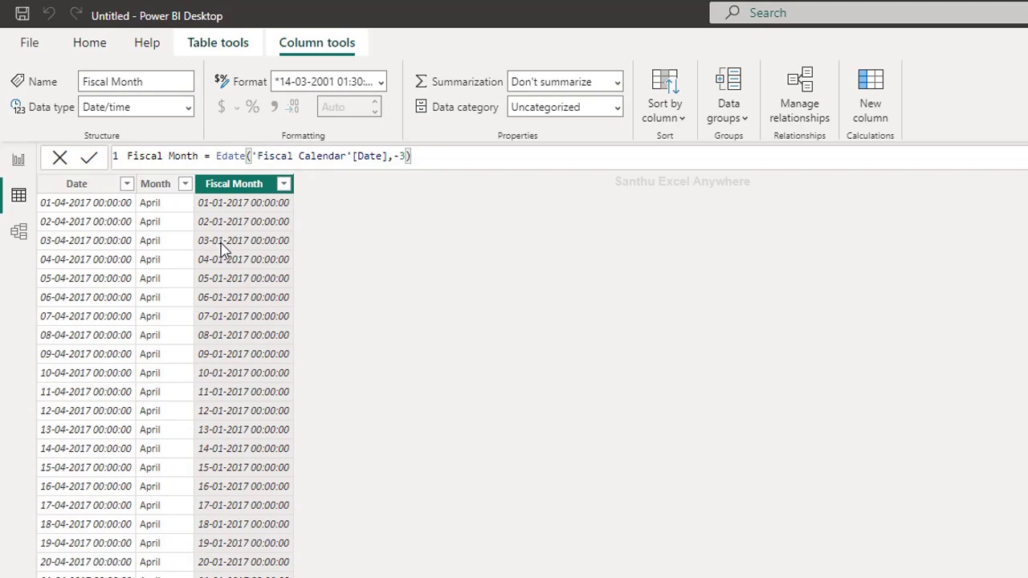
click(216, 158)
text(Month)
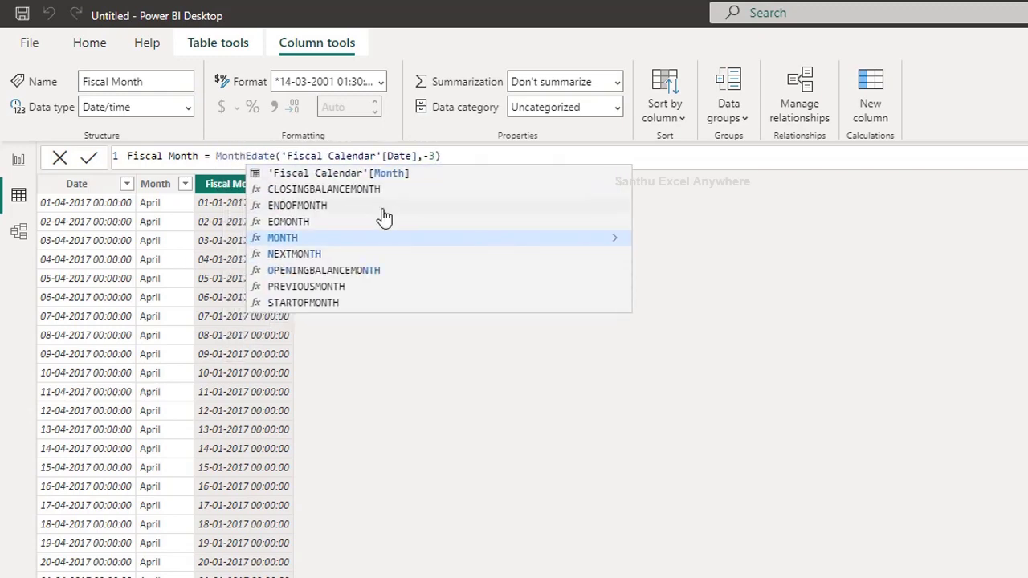
key(Tab)
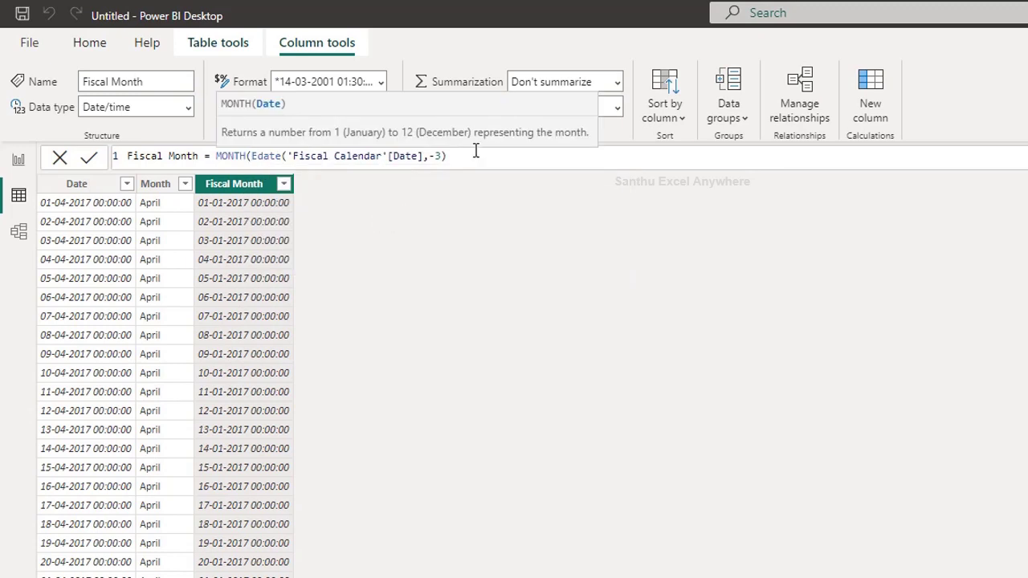
click(475, 153)
text())
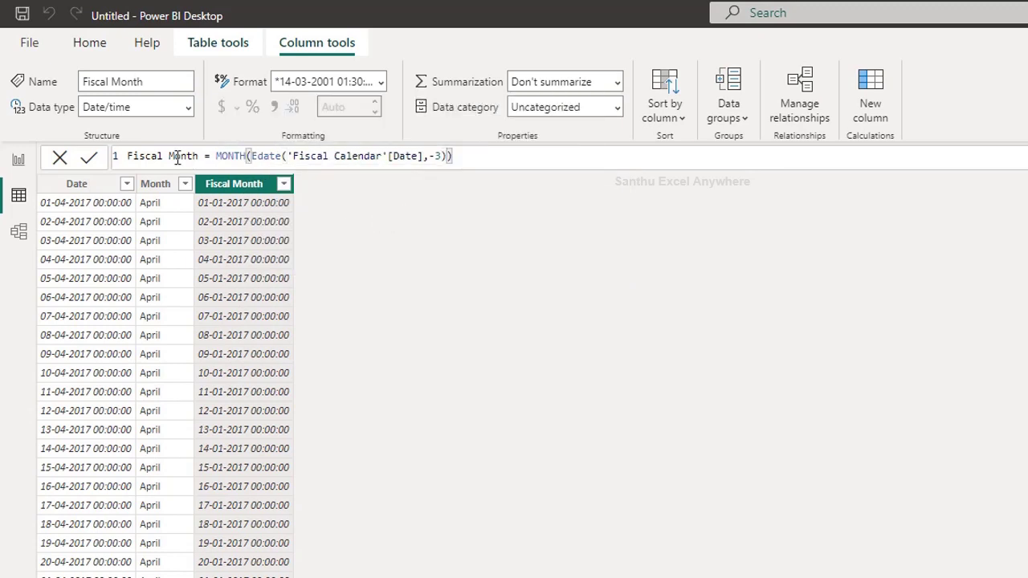
click(87, 158)
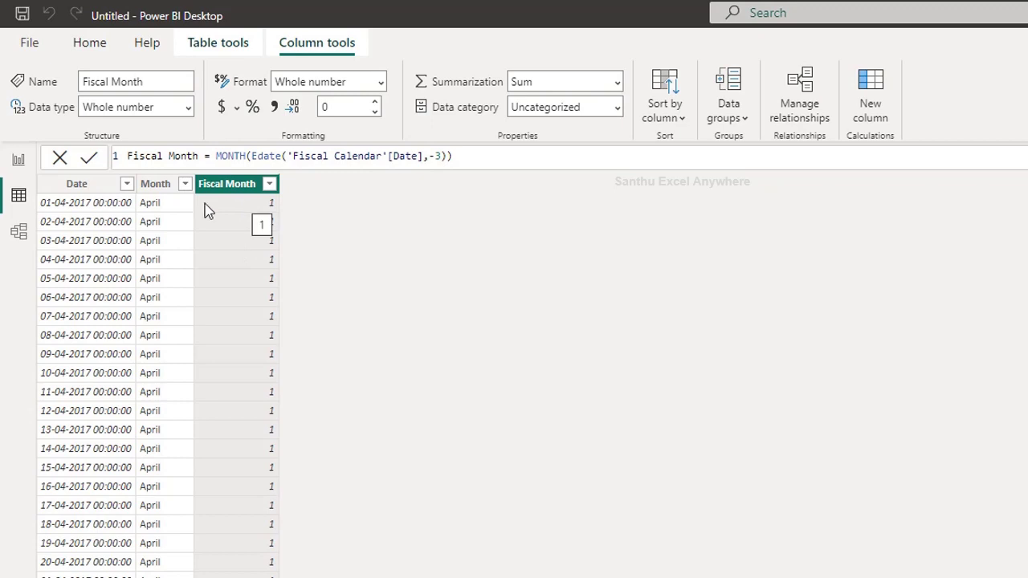
click(180, 185)
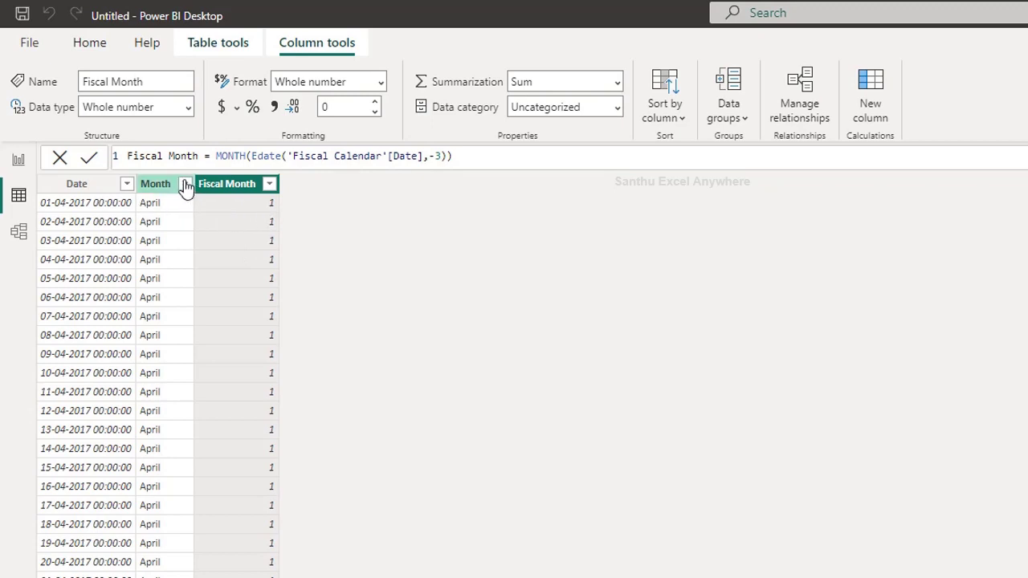
click(218, 369)
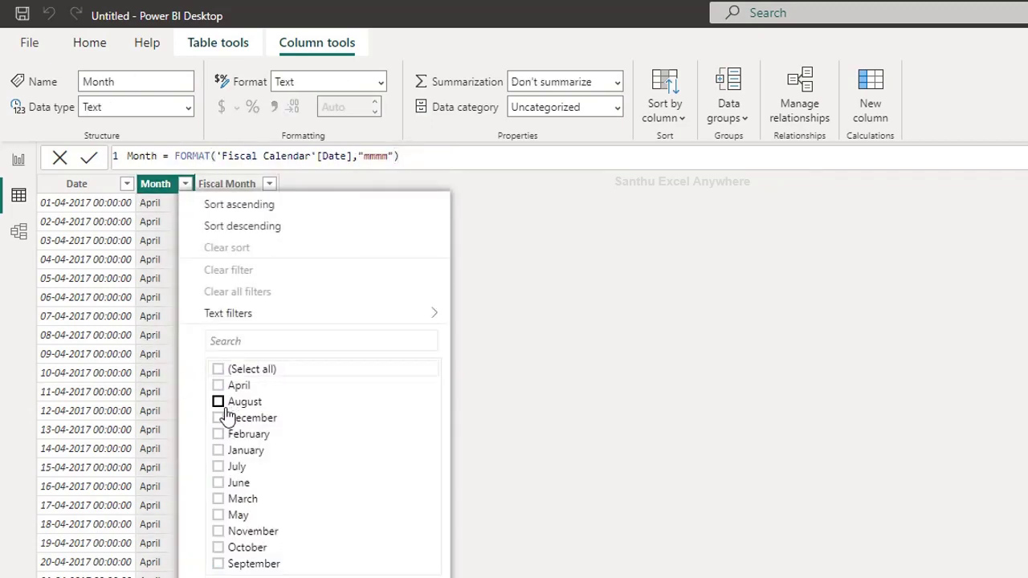
click(218, 515)
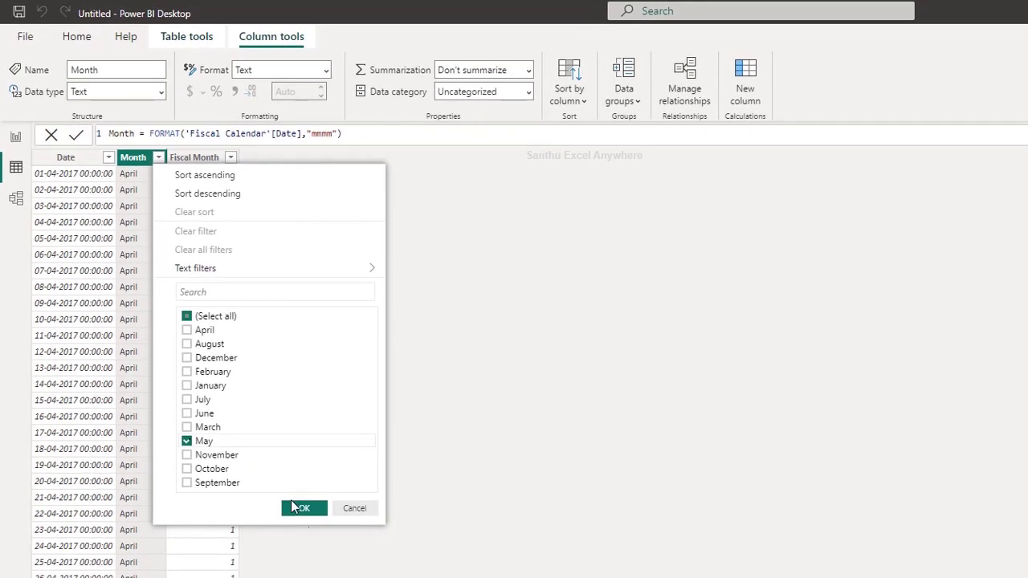
click(304, 514)
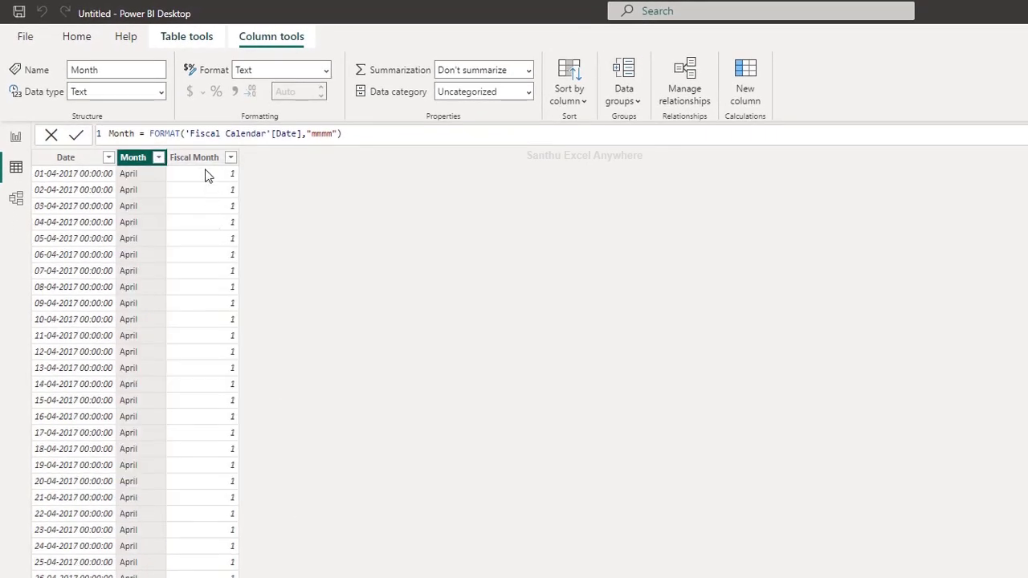
click(207, 165)
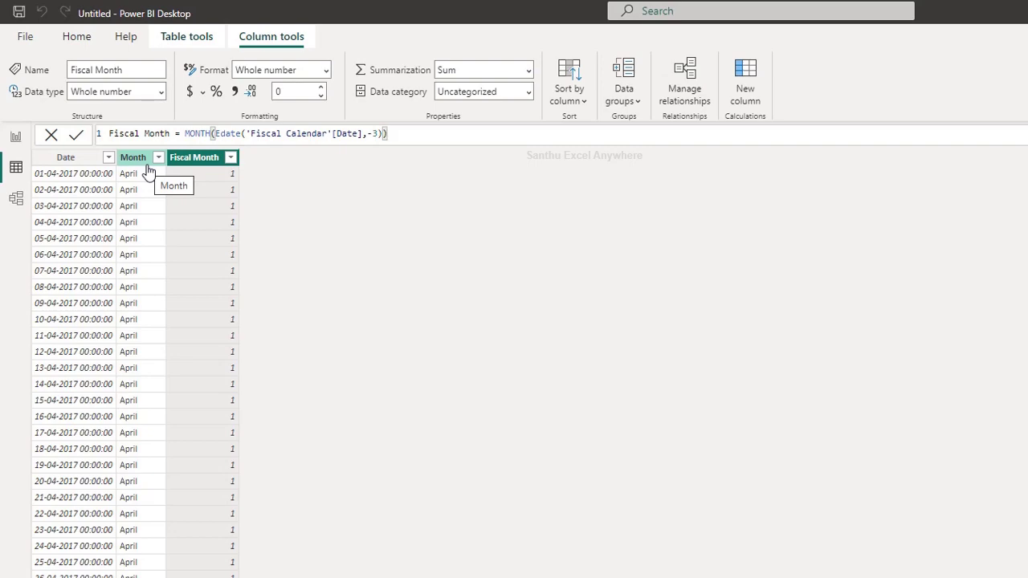
Start a new column with the expression EDATE('Fiscal Calendar'[Date],-3).
click(746, 74)
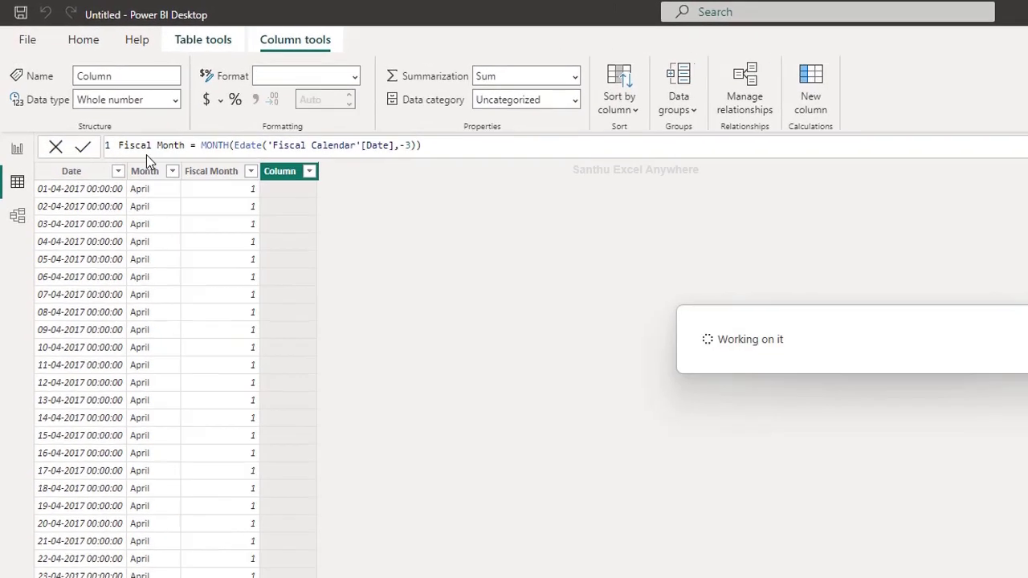
text(Fiscal  =)
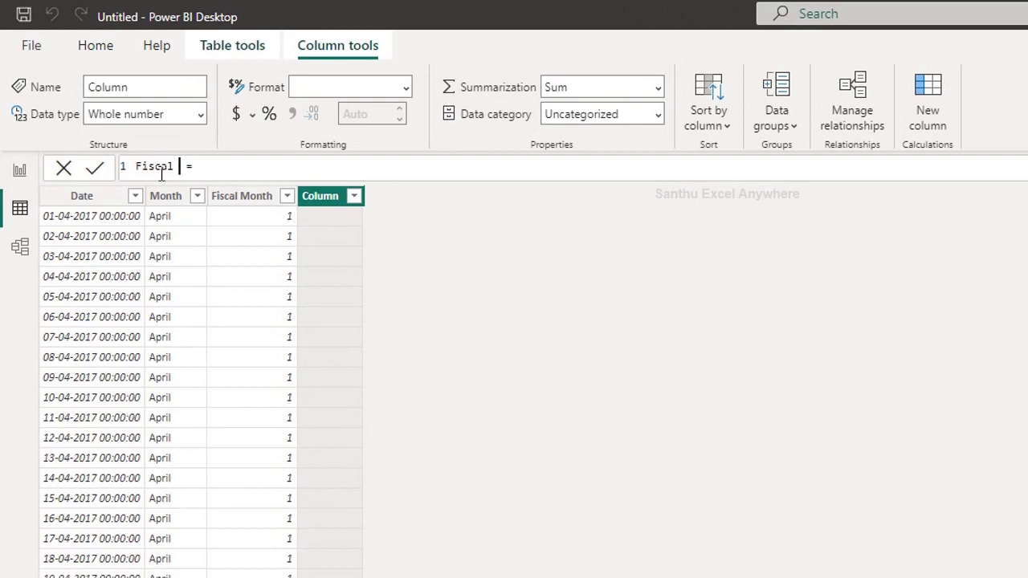
text(Quarter)
text(En)
key(BackSpace)
text(date()
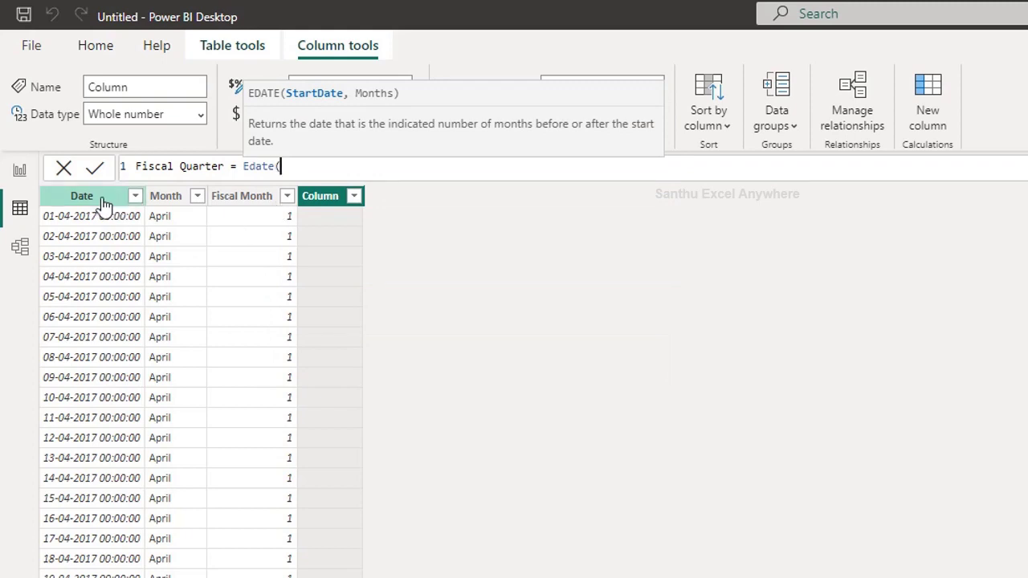
text(Date)
key(Tab)
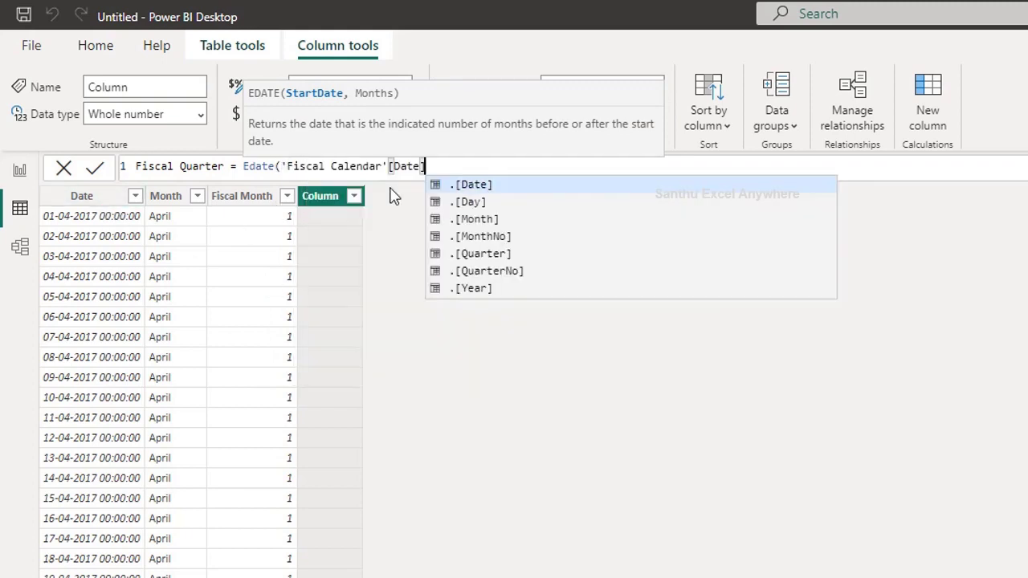
text(,-)
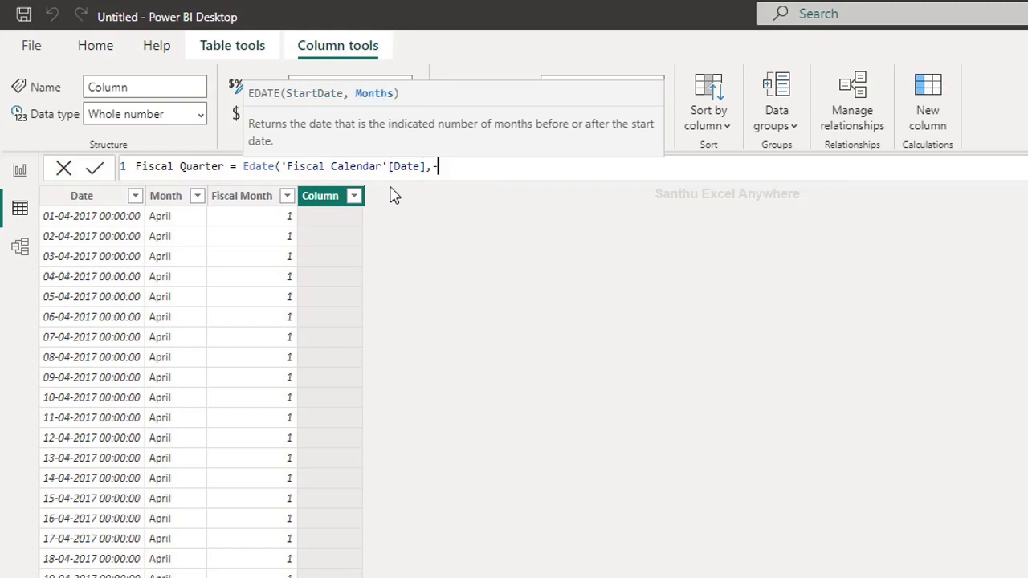
text(3))
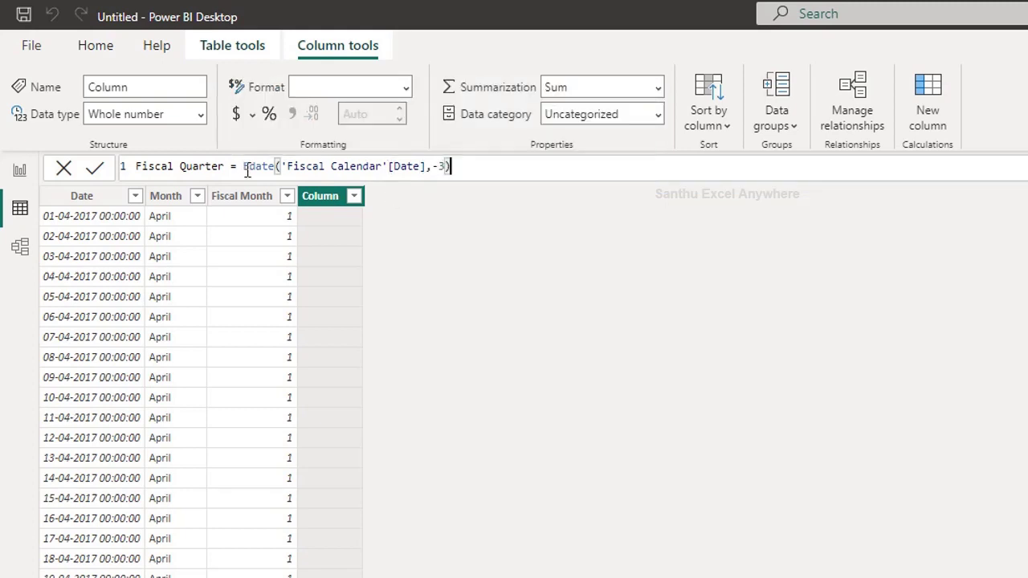
Wrap the expression in QUARTER() and commit the Fiscal Quarter column.
double_click(243, 168)
text(Quarter)
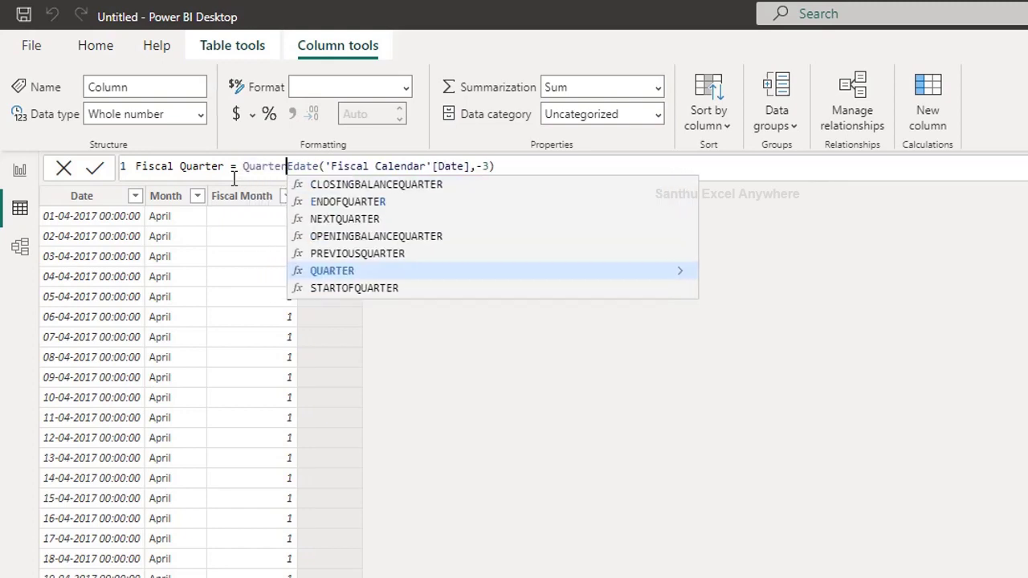
click(351, 273)
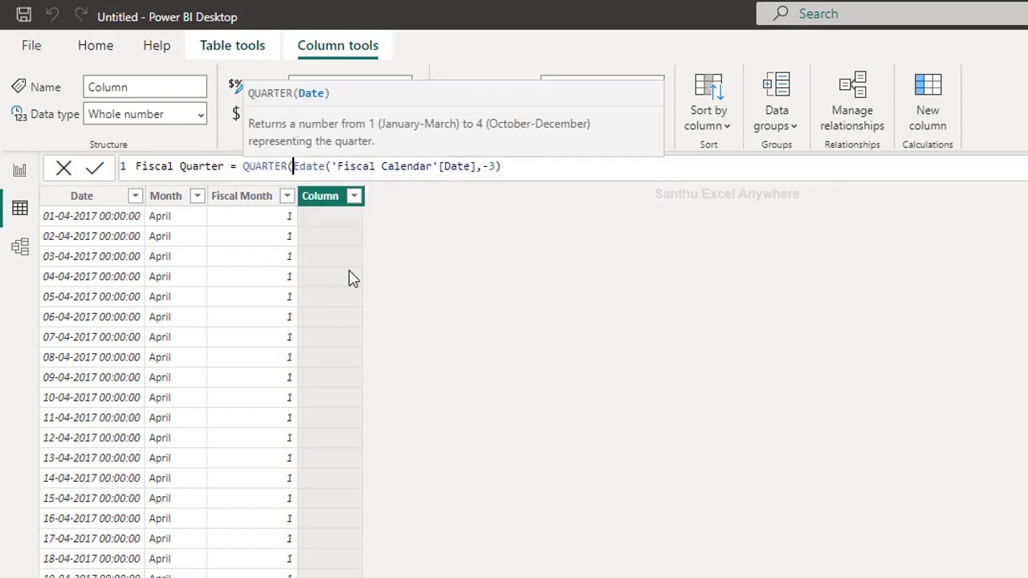
click(525, 166)
text())
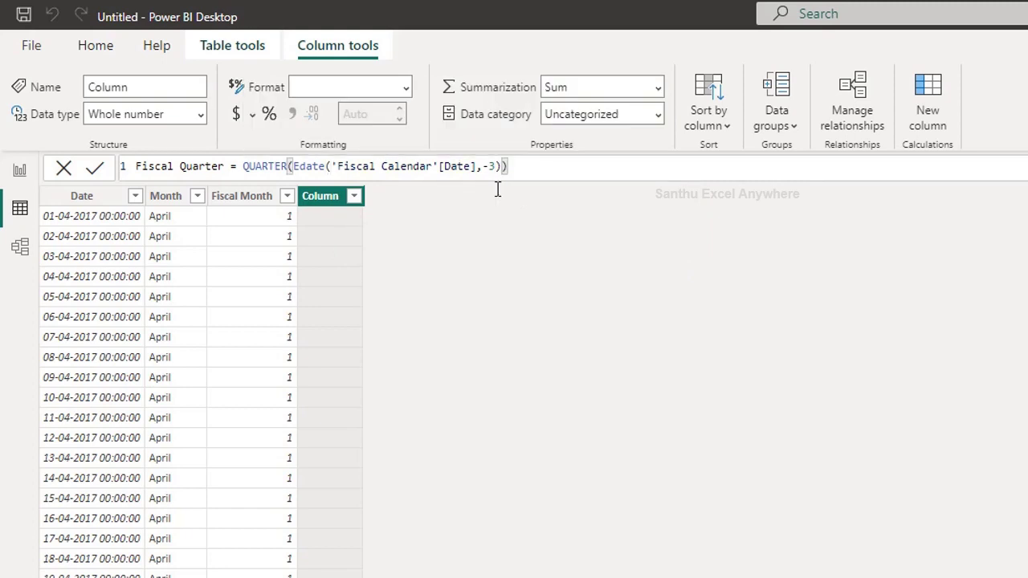
click(97, 171)
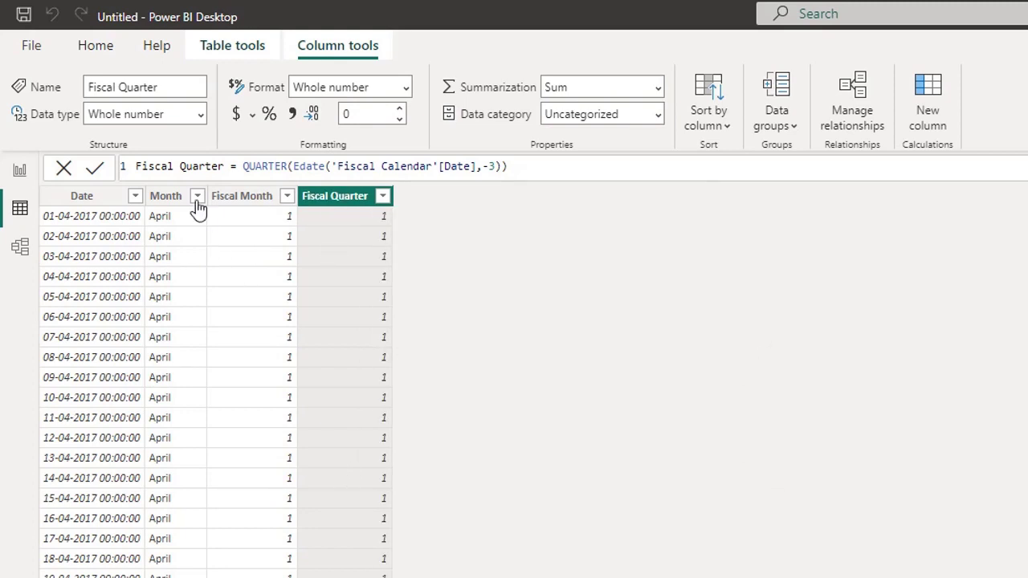
click(197, 196)
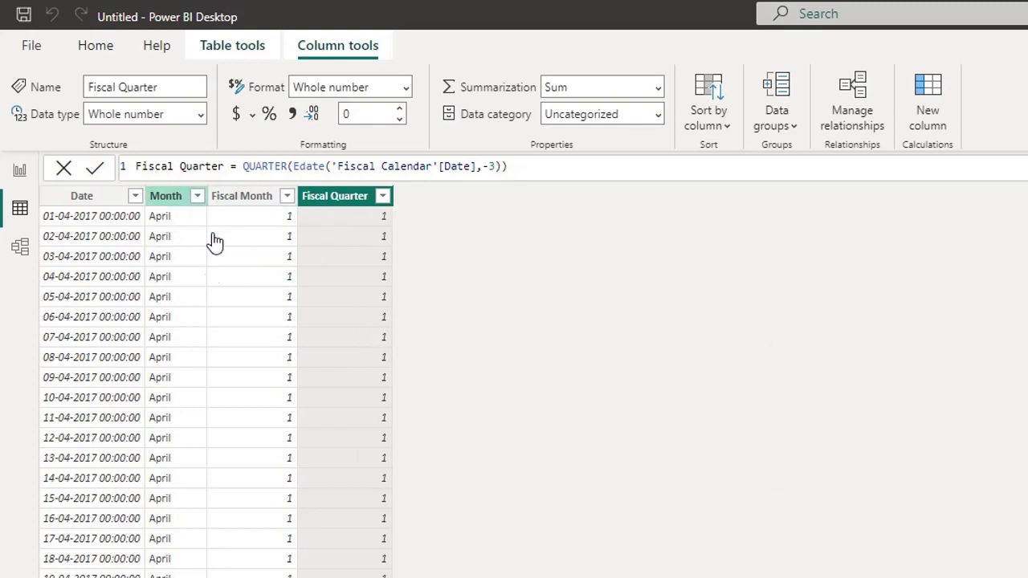
click(232, 393)
click(233, 533)
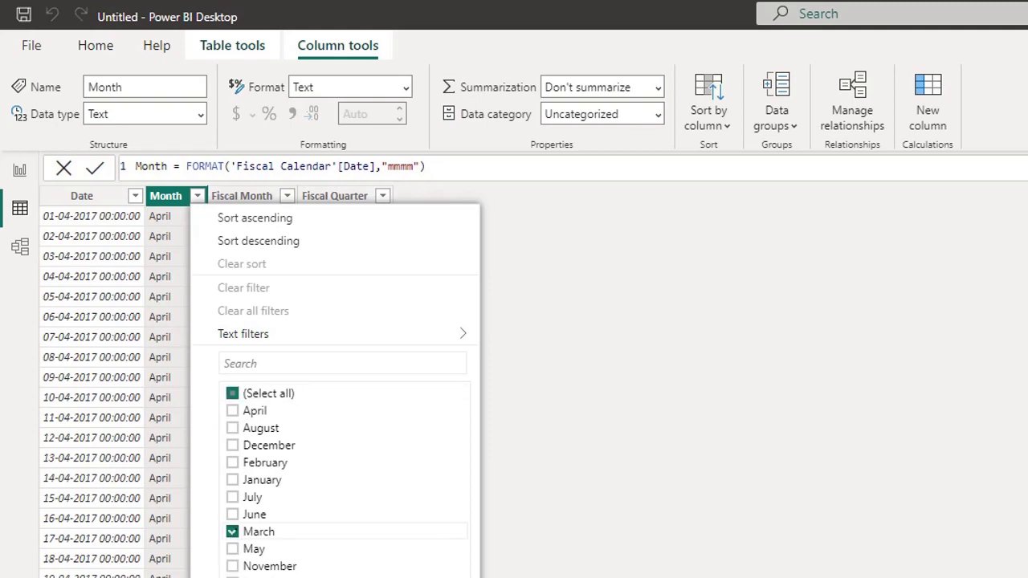
click(356, 569)
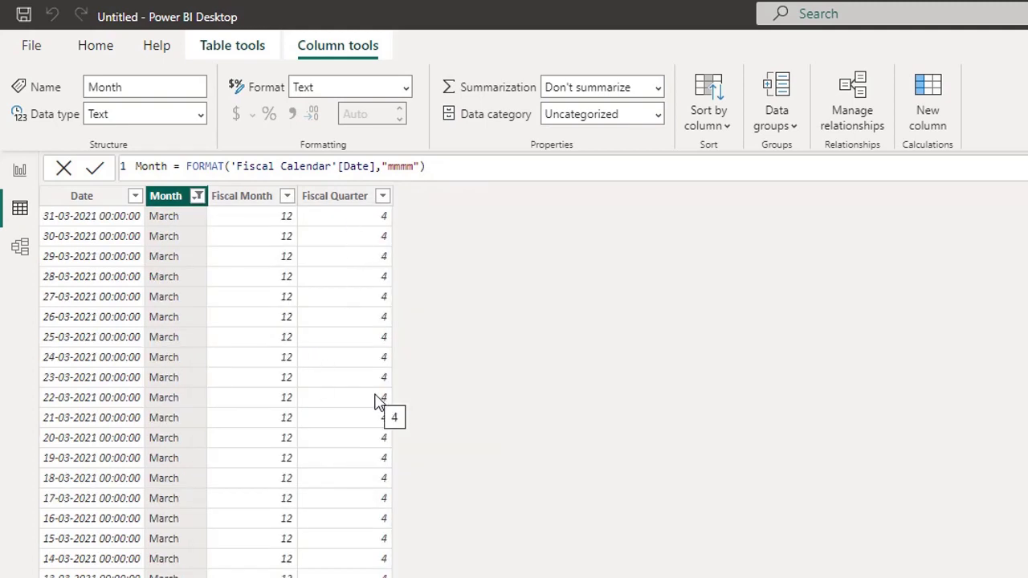
click(197, 196)
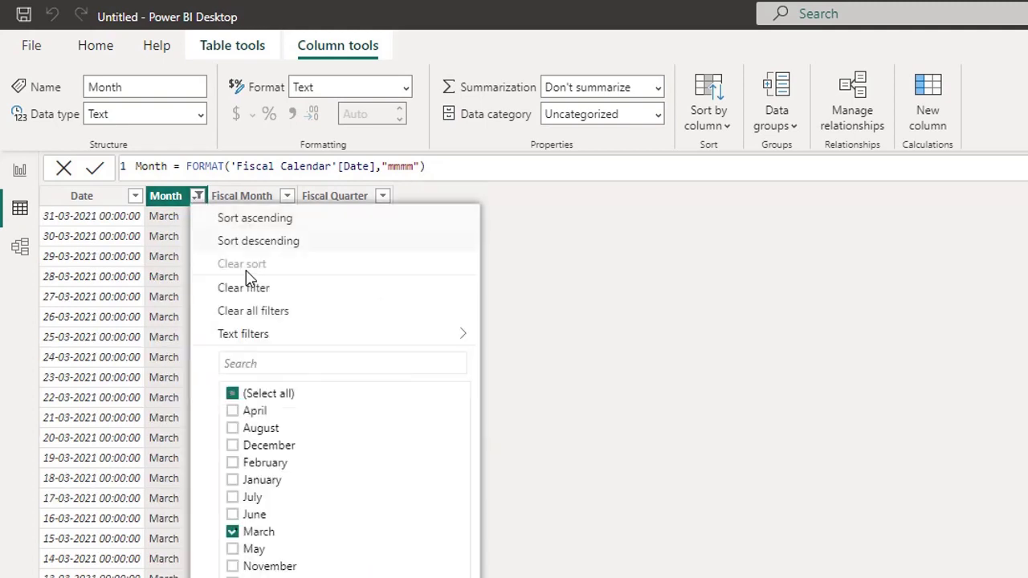
click(293, 314)
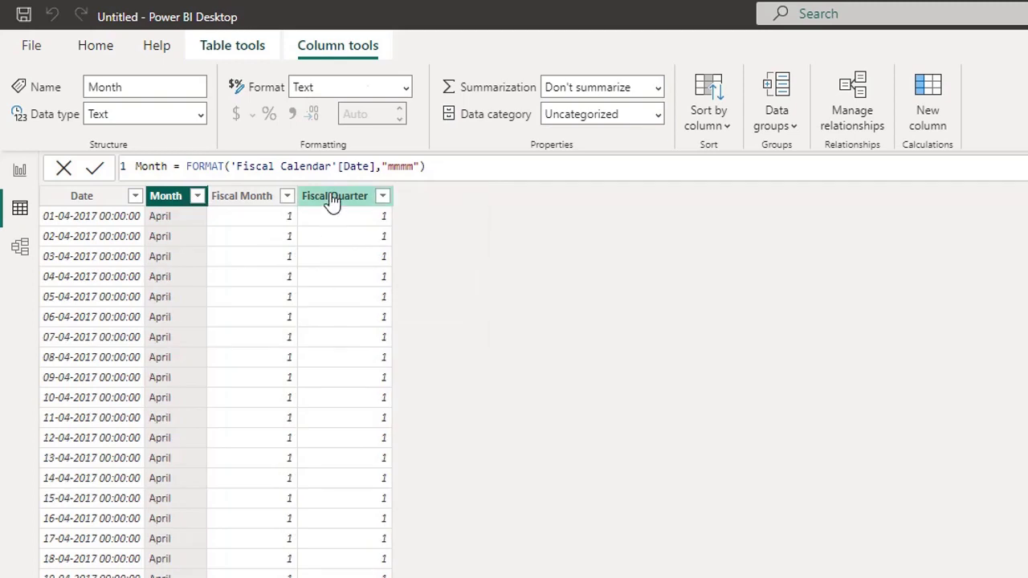
click(333, 196)
click(243, 166)
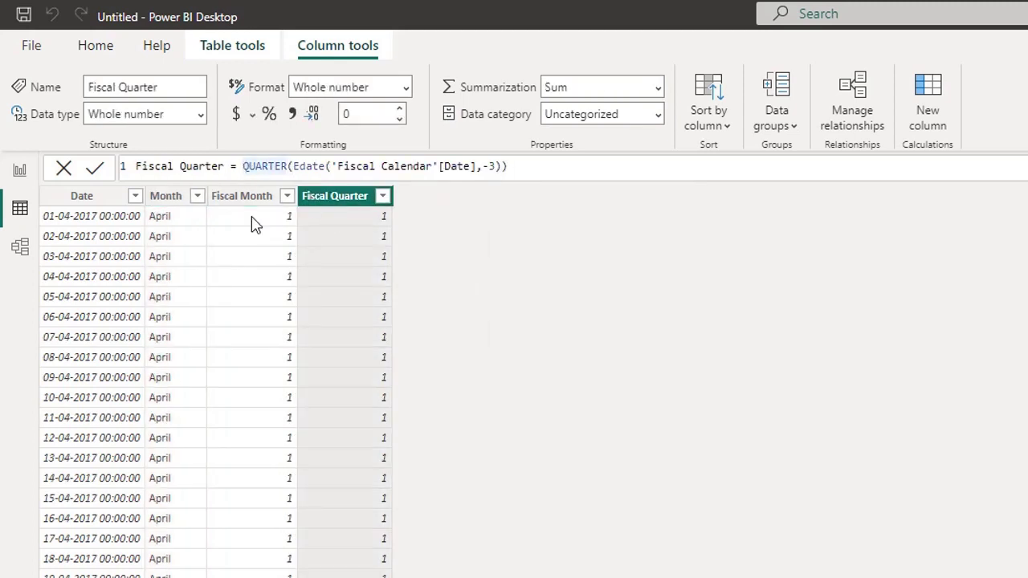
Prefix the Fiscal Quarter formula with "Q" & so values read Q1–Q4.
text(")
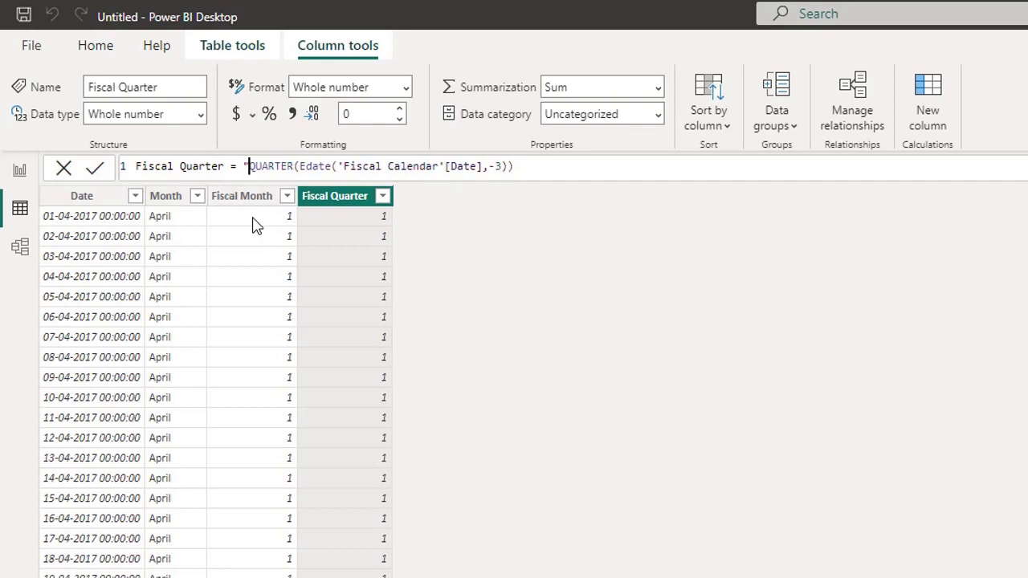
text(C)
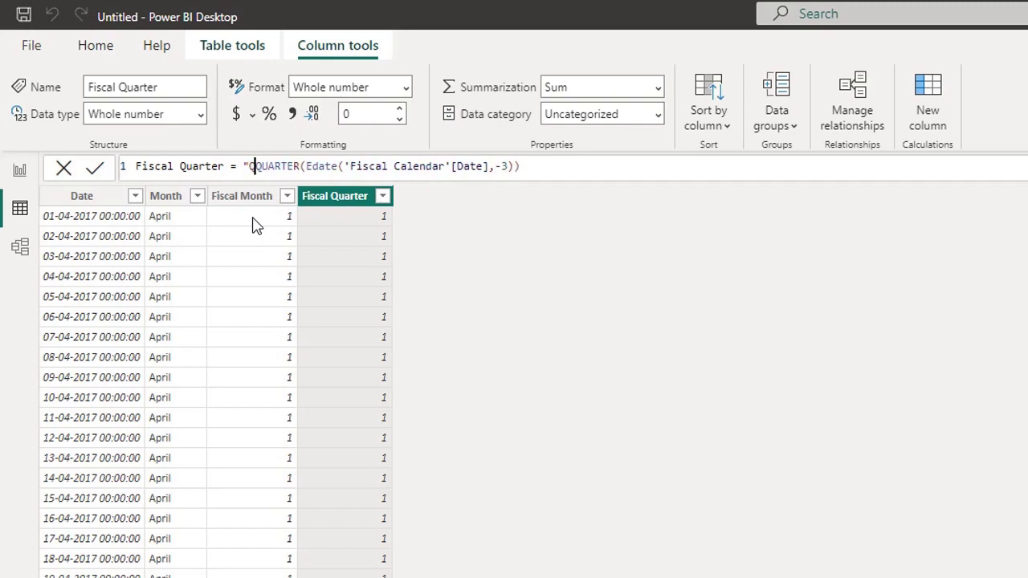
text(")
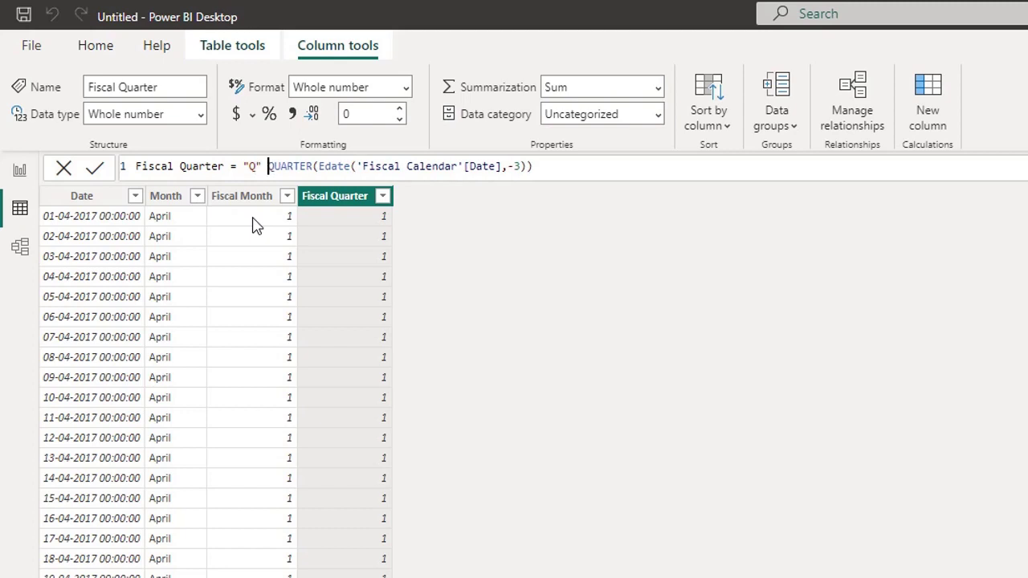
text( &)
click(94, 168)
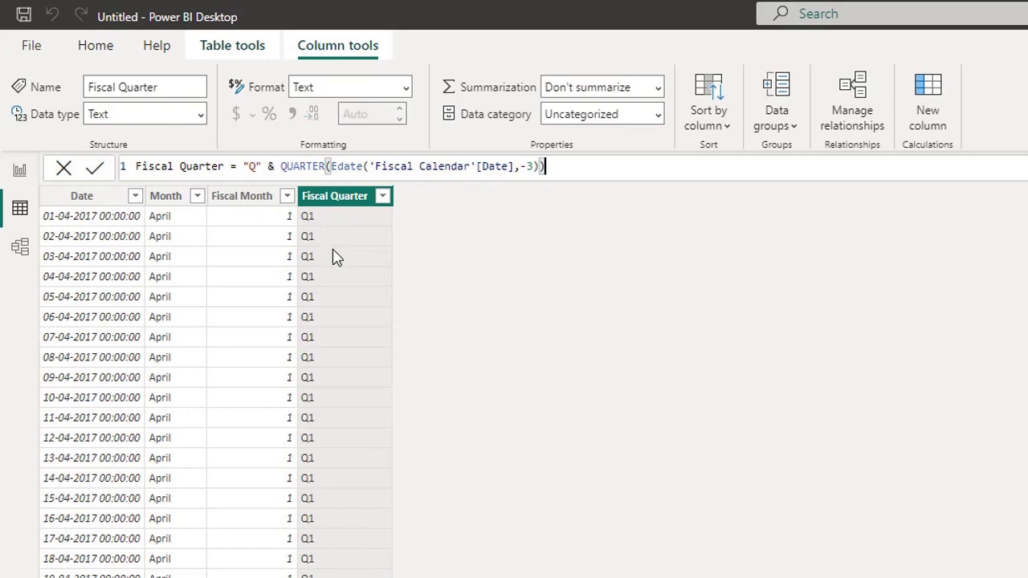
scroll(344, 455, down, 15)
scroll(351, 489, down, 15)
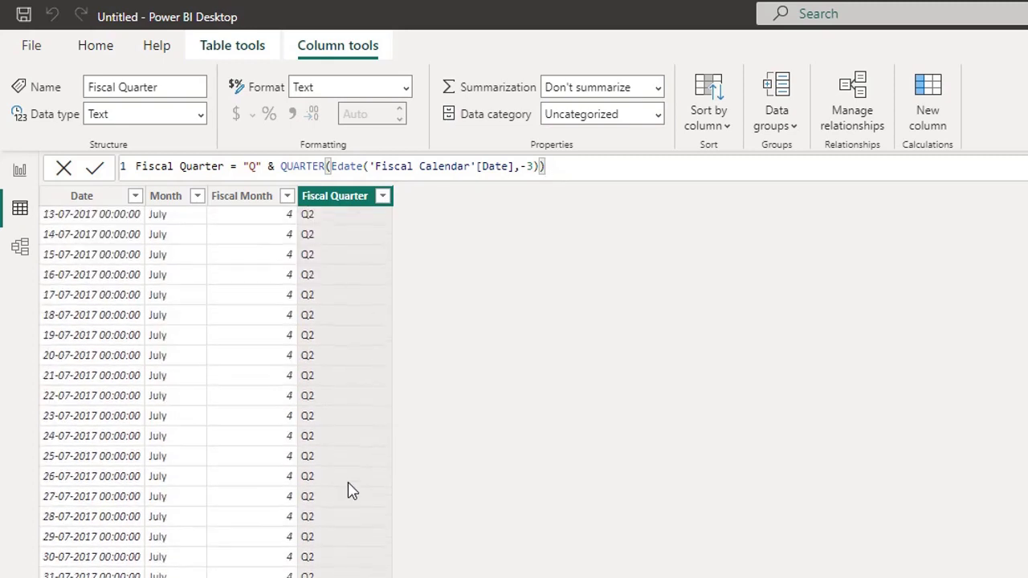
scroll(351, 482, up, 20)
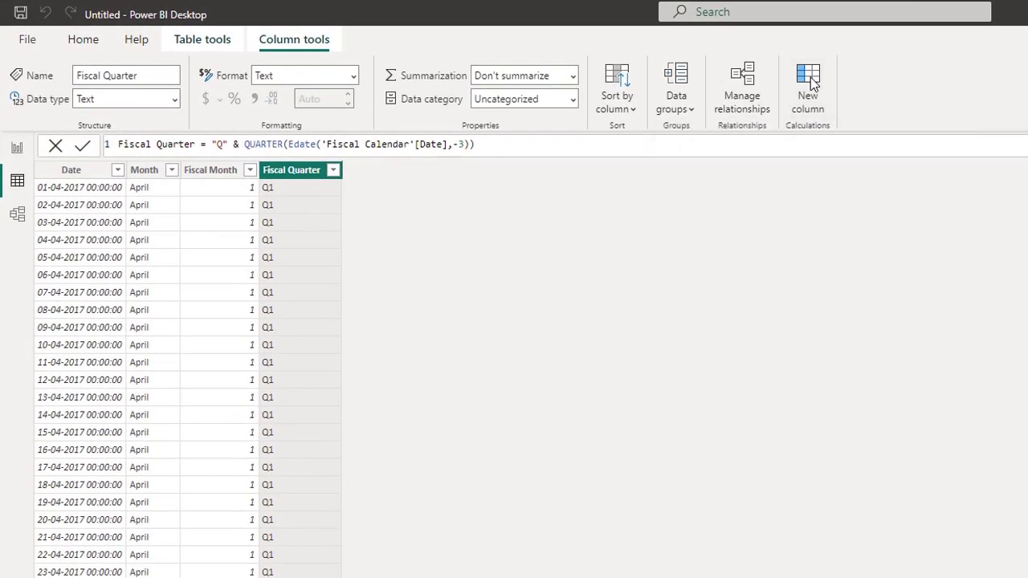
Add a new column and paste the Fiscal Year formula using CurrentYear, LastYear and Newyear variables.
click(809, 77)
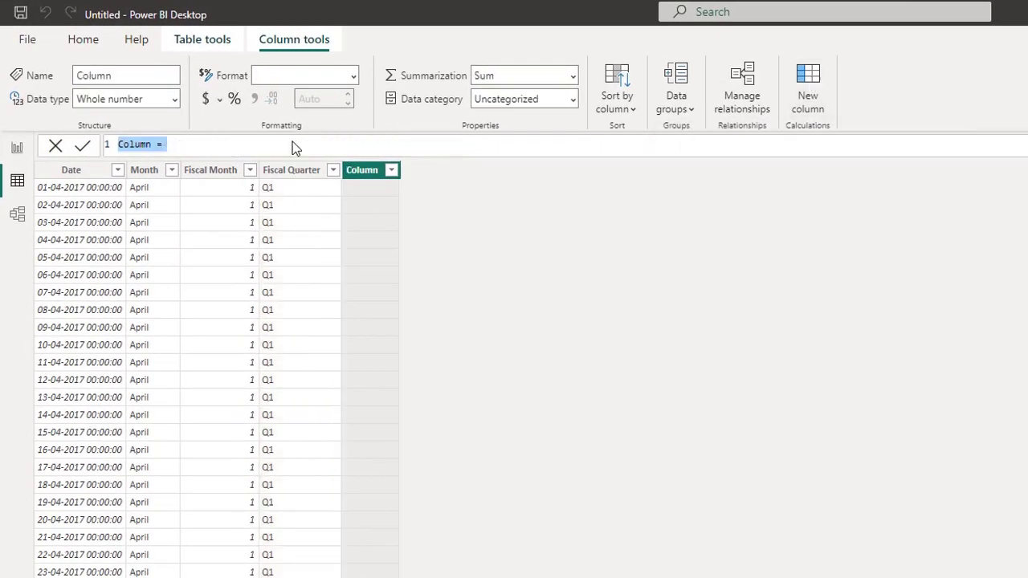
click(196, 148)
key(ctrl+a)
text(Fiscal Year = VAR CurrentYear = Right(Year('Fiscal Calendar'[Date]),4) VAR LastYear = Right(Year('Fiscal Calendar'[Date])-1,2) VAR Newyear = Right(Year('Fiscal Calendar'[Date])+1,2) VAR FiscalYear =     IF(         Month('Fiscal Calendar'[Date])>=4,         CurrentYear & "-" & Newyear,         LastYear & "-" & CurrentYear     )     Return      FiscalYear)
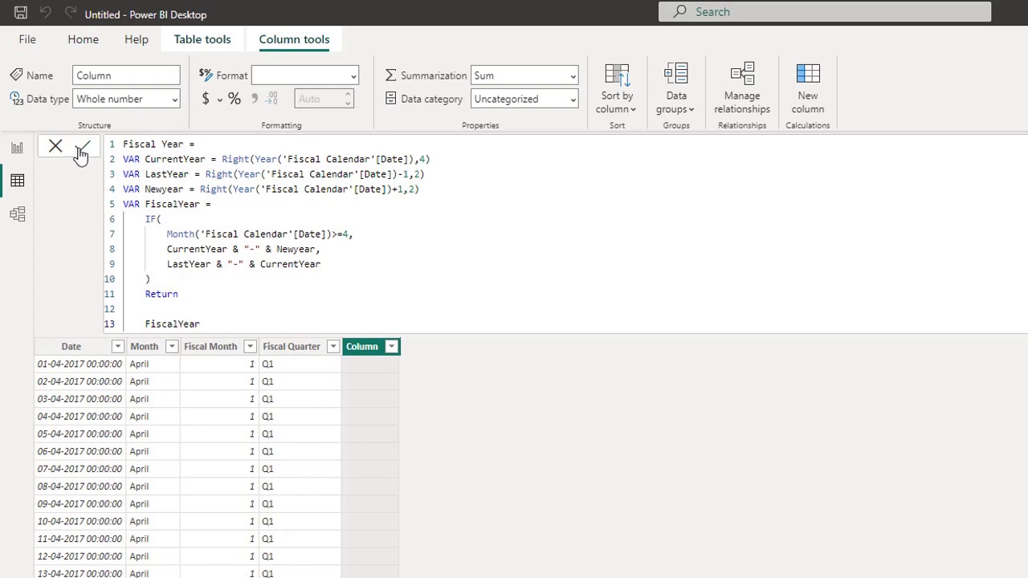
Commit Fiscal Year and filter Date to 26-12-2019 to check its label.
click(389, 463)
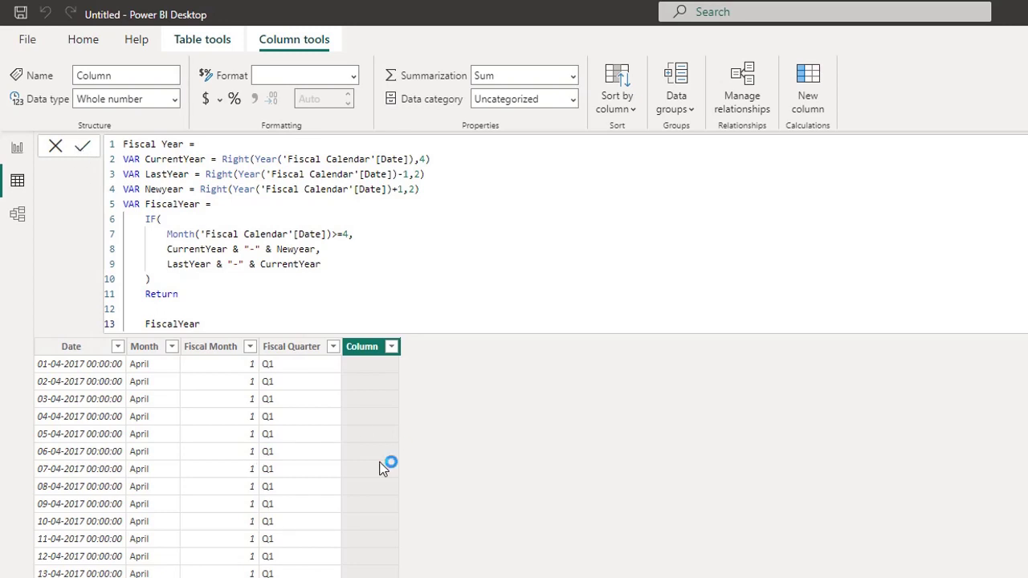
click(118, 347)
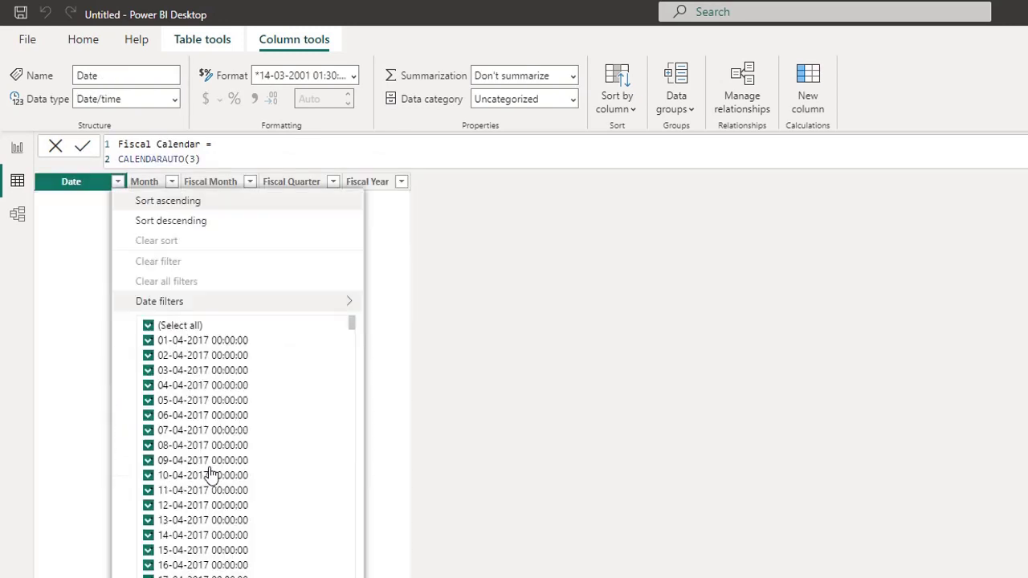
click(96, 217)
drag(227, 210, 227, 399)
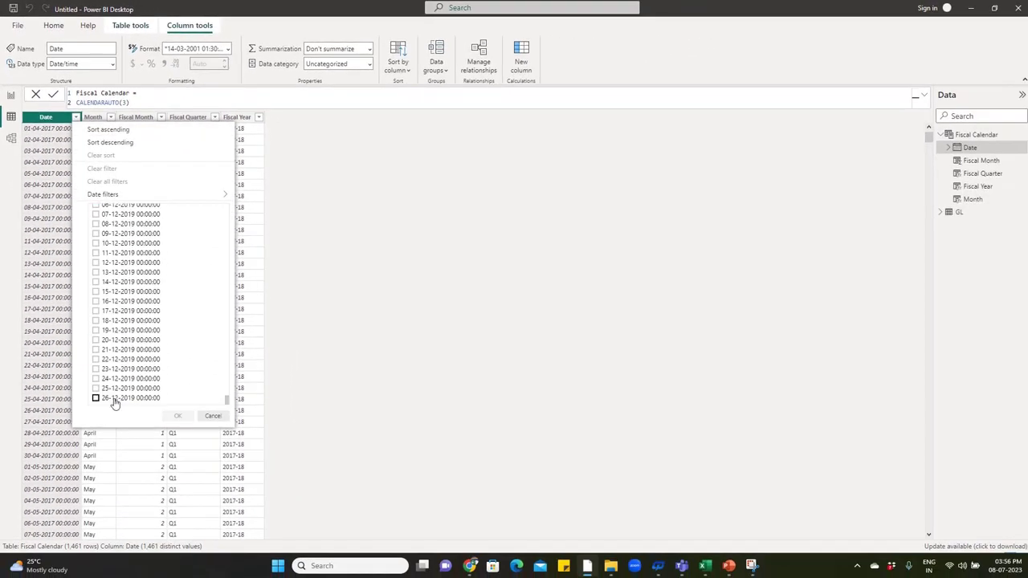
click(96, 397)
click(178, 416)
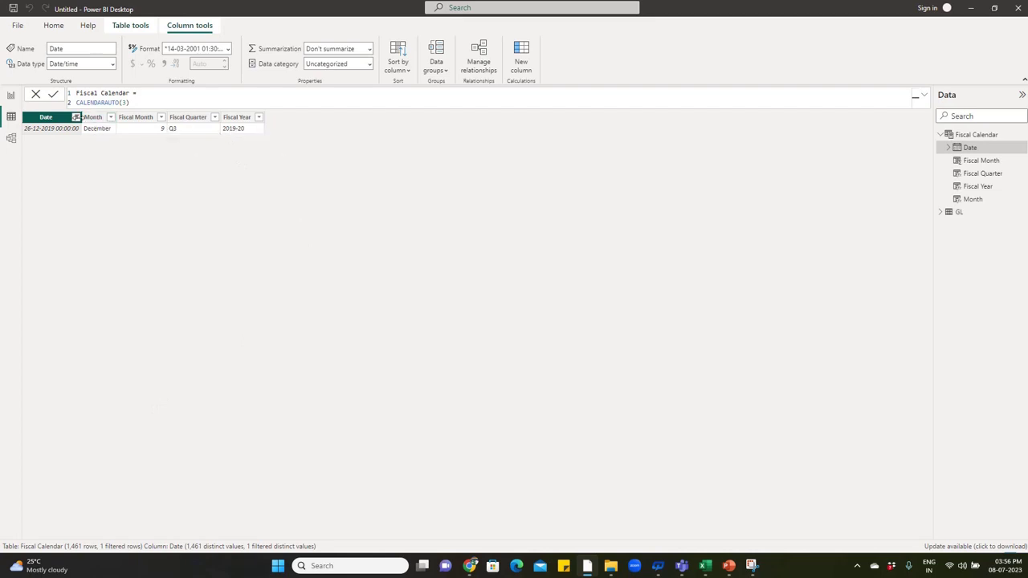
Clear the Date filter and show the GL table's data.
click(76, 117)
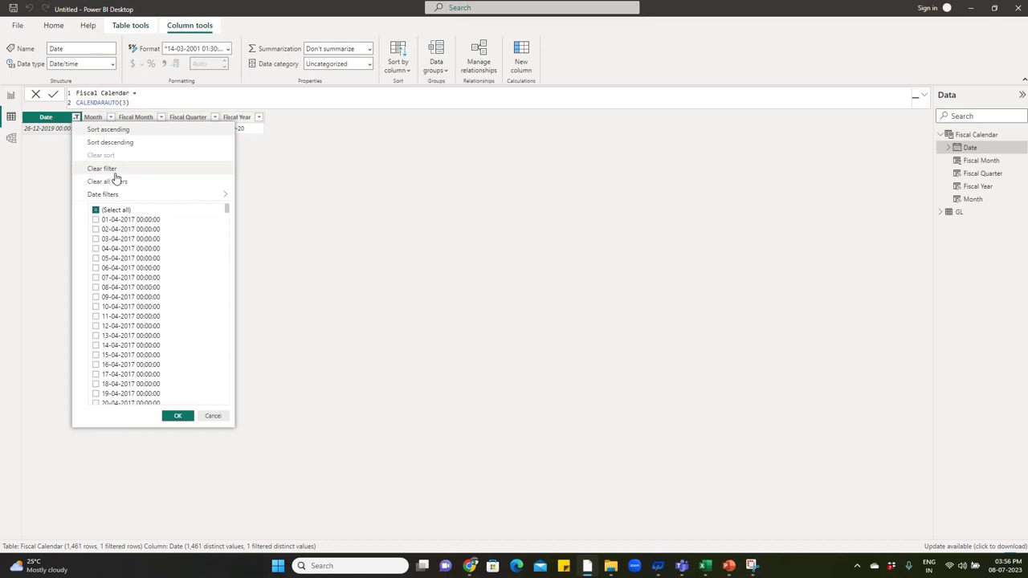
click(115, 171)
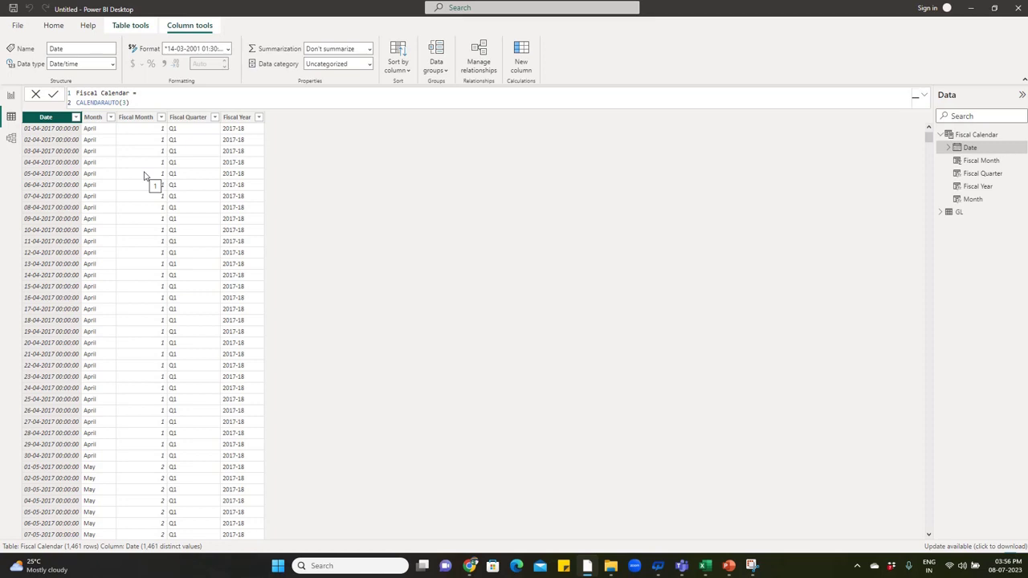
click(963, 213)
Display the Fiscal Calendar table to check that April 2017 shows Q1 and 2017-18.
click(985, 135)
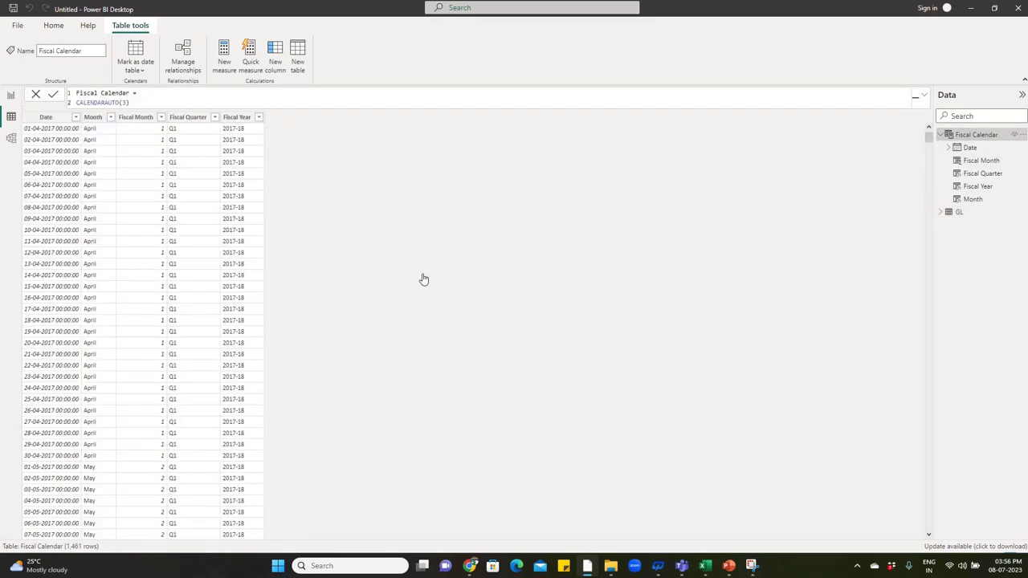